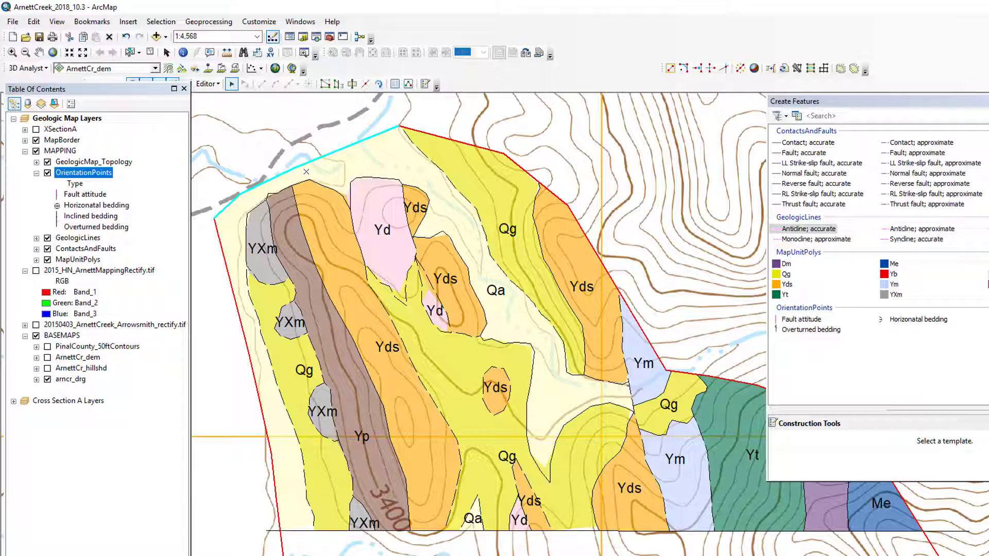
Step: Turn on the 2015_HN_ArnettMappingRectify.tif scan and hide MapUnitPolys so the field map shows
left_click(36, 173)
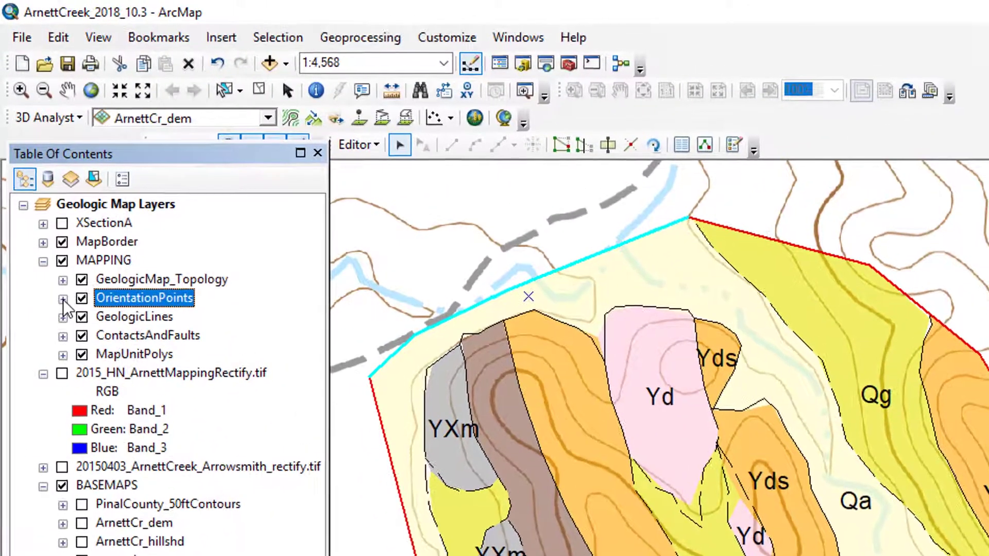
left_click(63, 299)
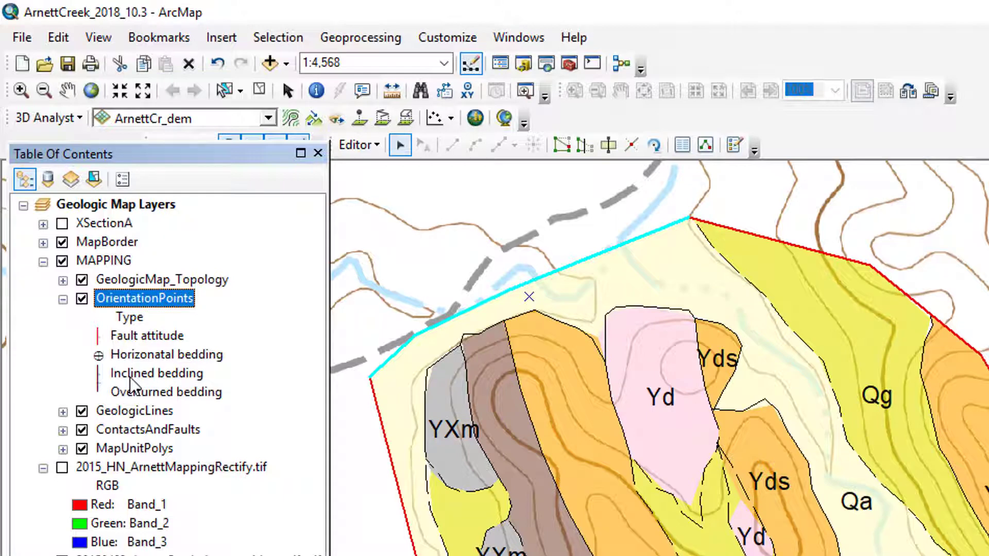
left_click(61, 468)
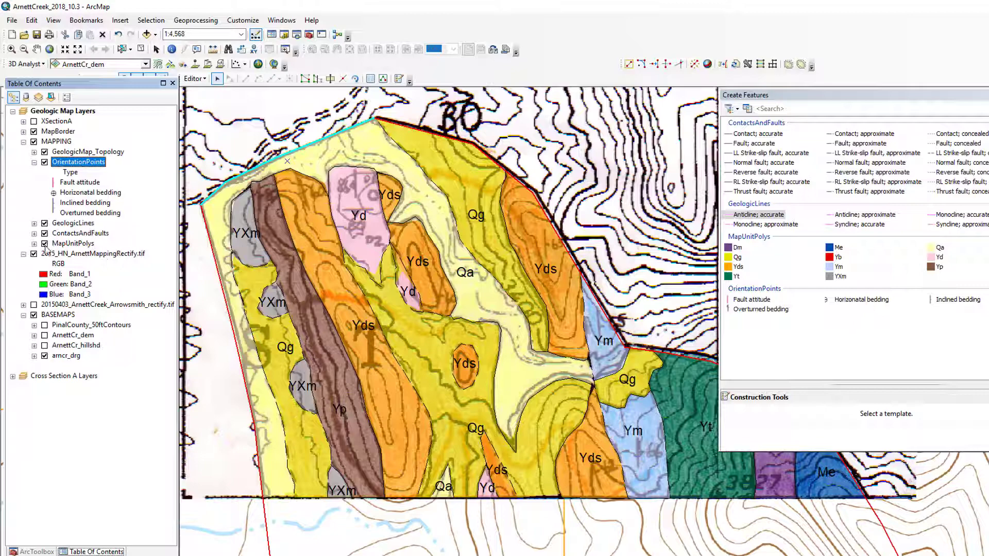
left_click(44, 243)
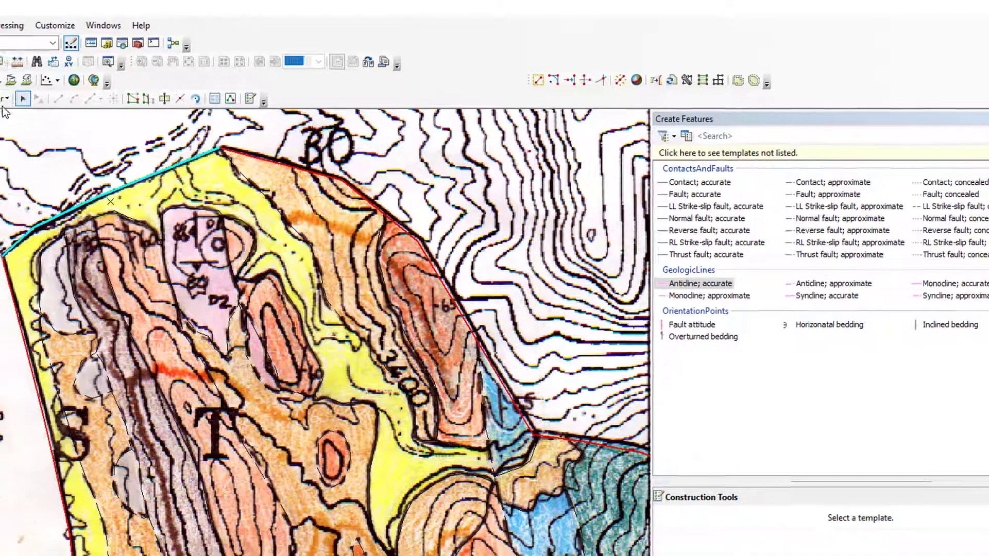
Step: Choose the Fault attitude template and place a point on the fault symbol in the pink unit
left_click(69, 94)
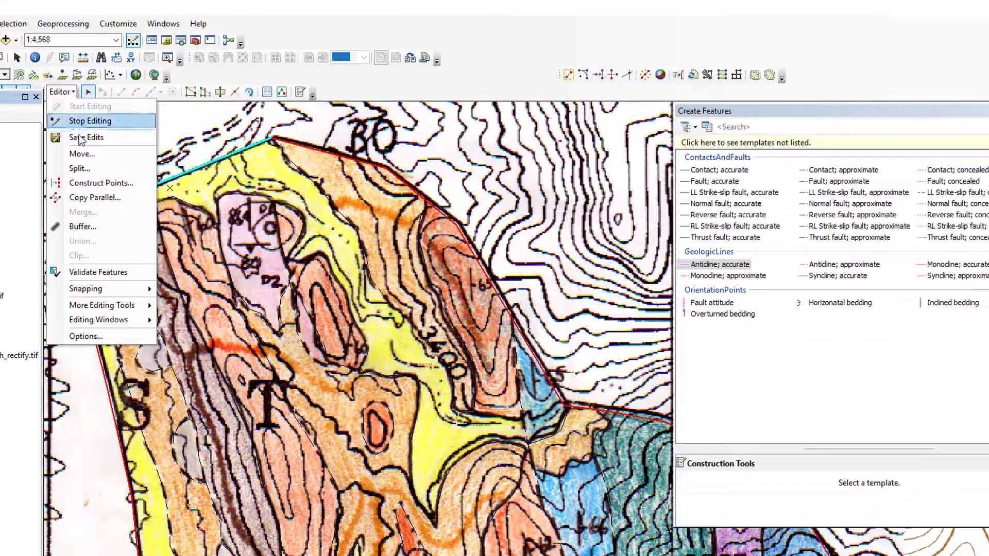
left_click(60, 92)
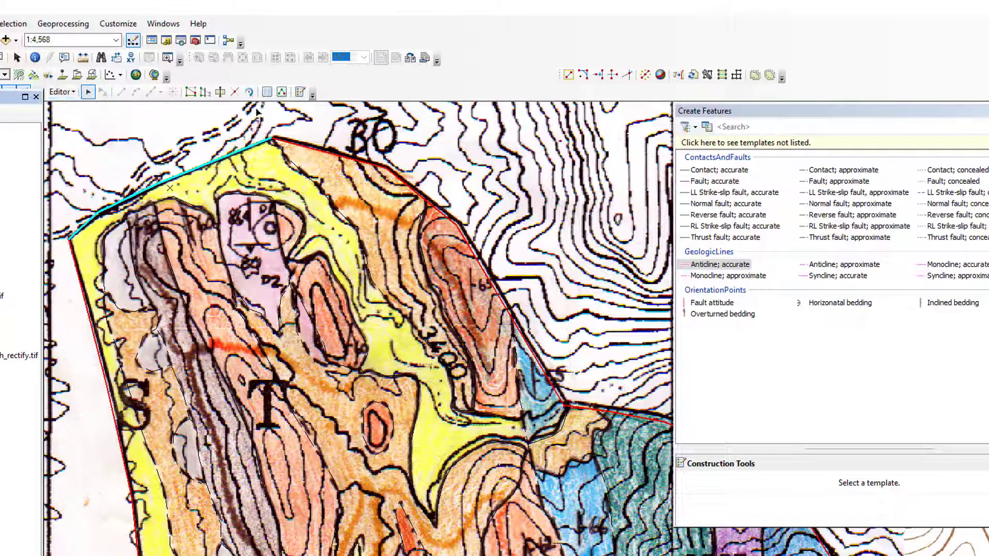
left_click(301, 93)
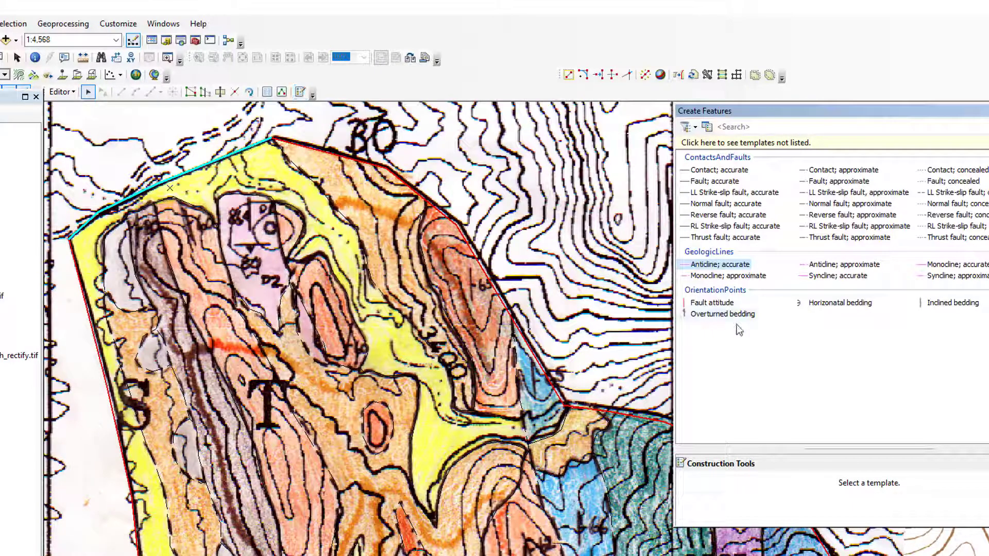
left_click_drag(801, 524, 767, 454)
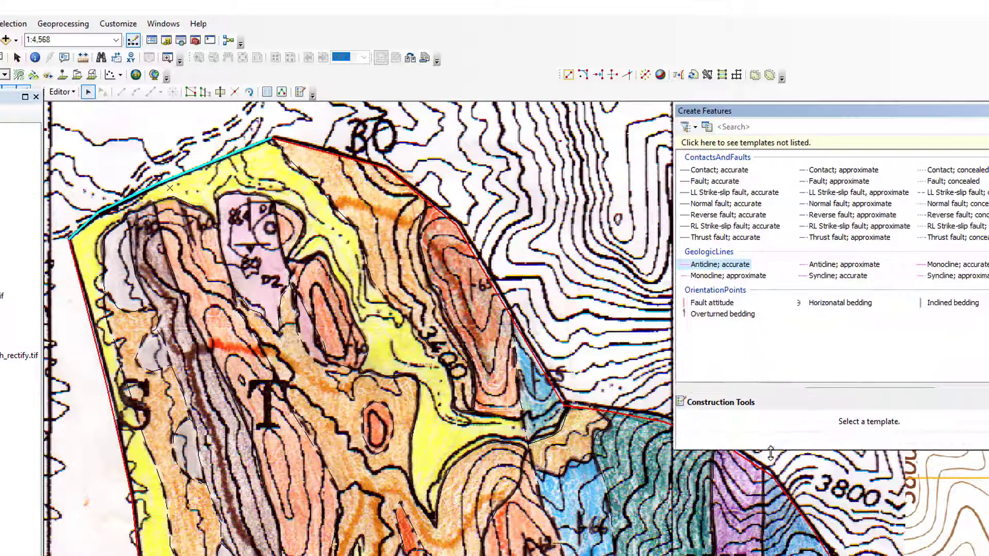
left_click(701, 306)
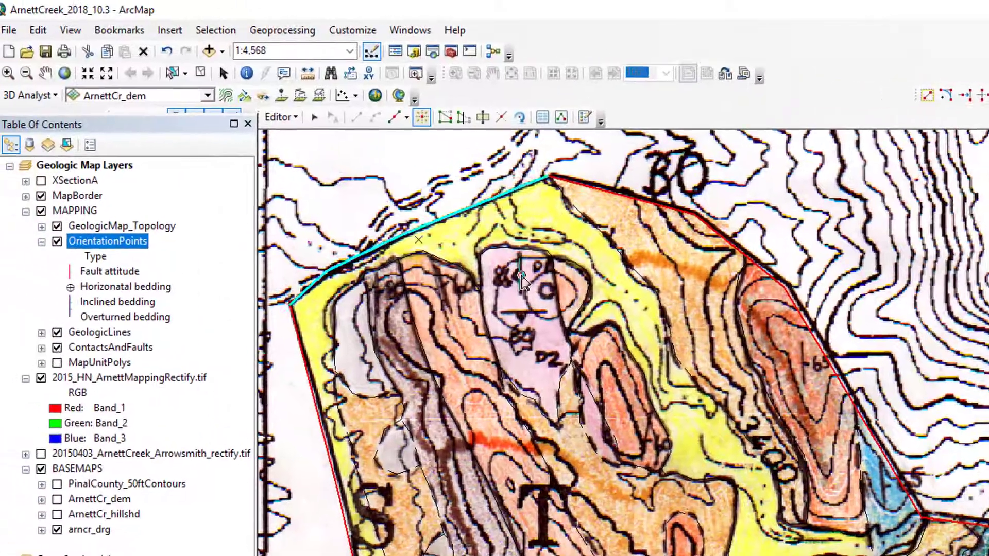
left_click(315, 230)
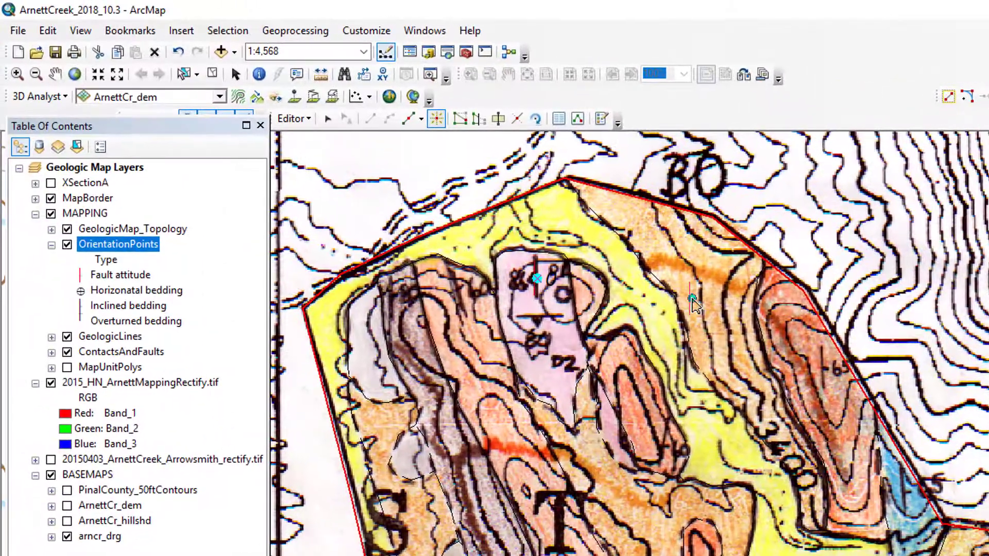
Step: Open the OrientationPoints attribute table and dock it below the Create Features window
right_click(121, 250)
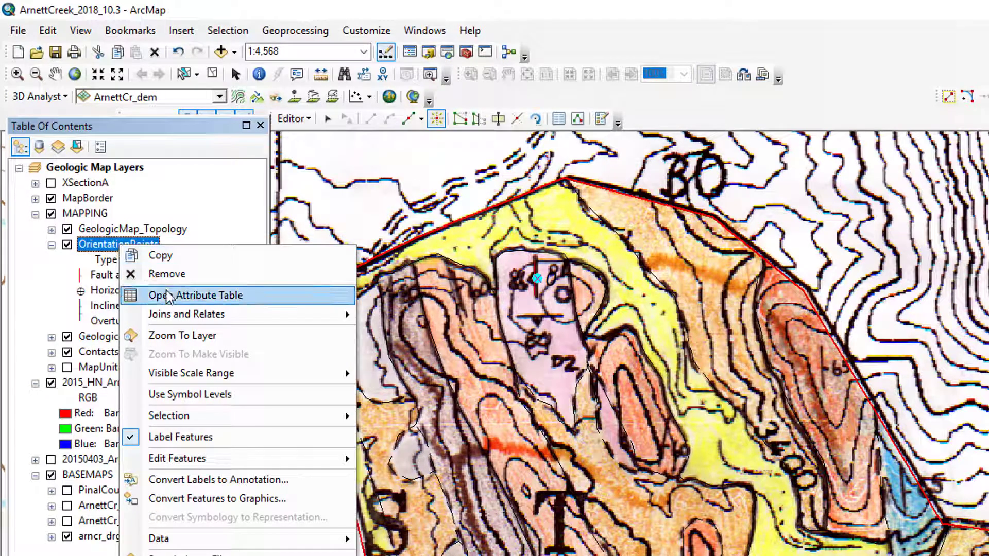
left_click(160, 295)
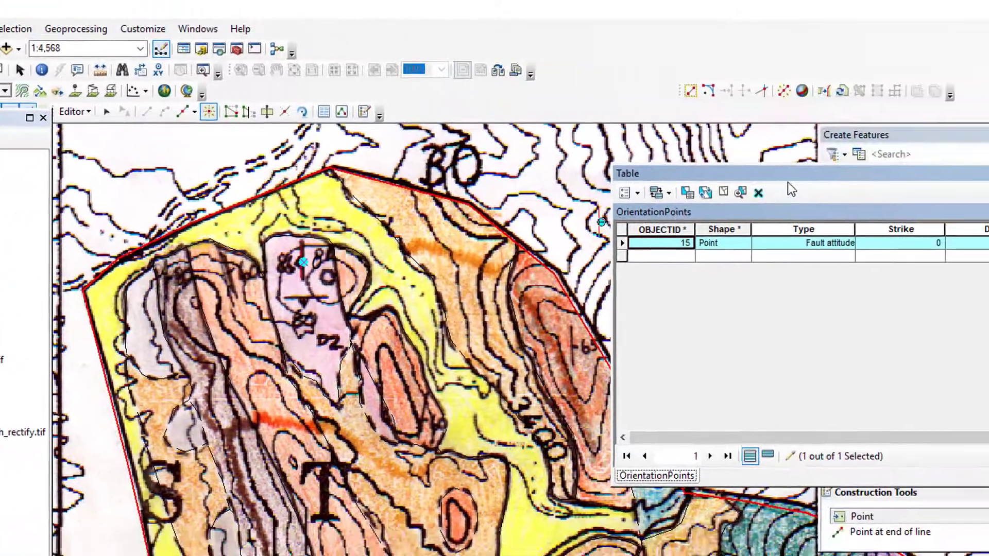
left_click_drag(787, 181, 724, 512)
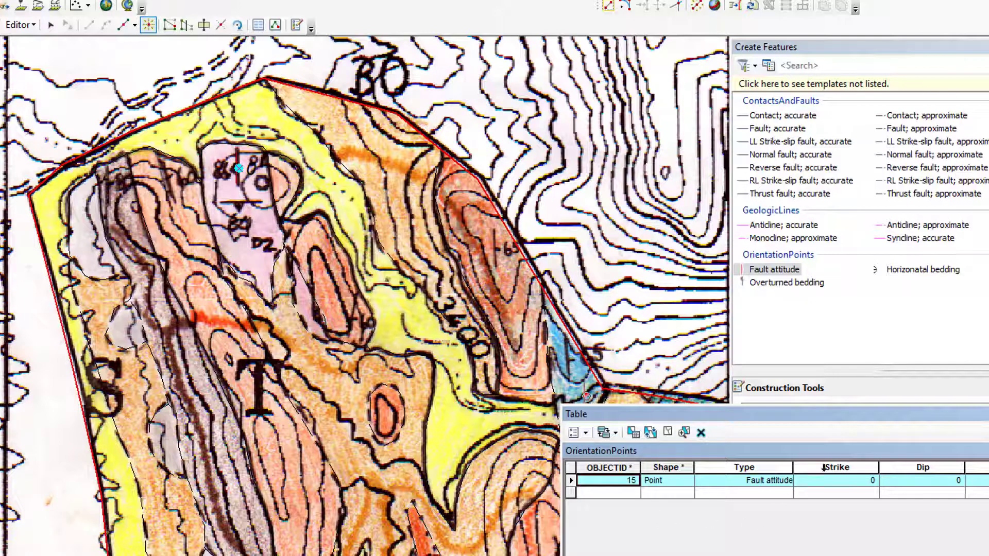
Step: Enter strike 180 and dip 86 for Fault attitude record 15
left_click(858, 481)
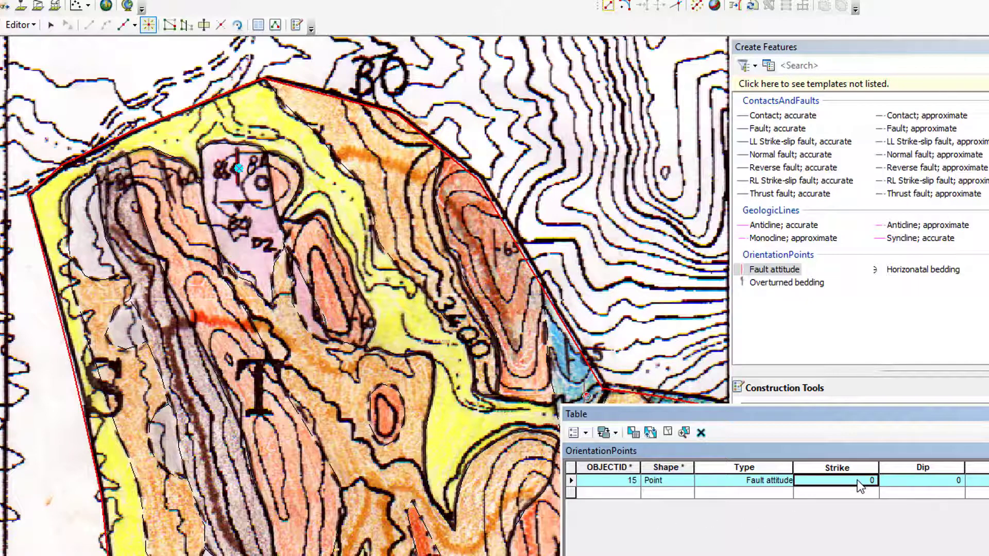
type("180")
key("Tab")
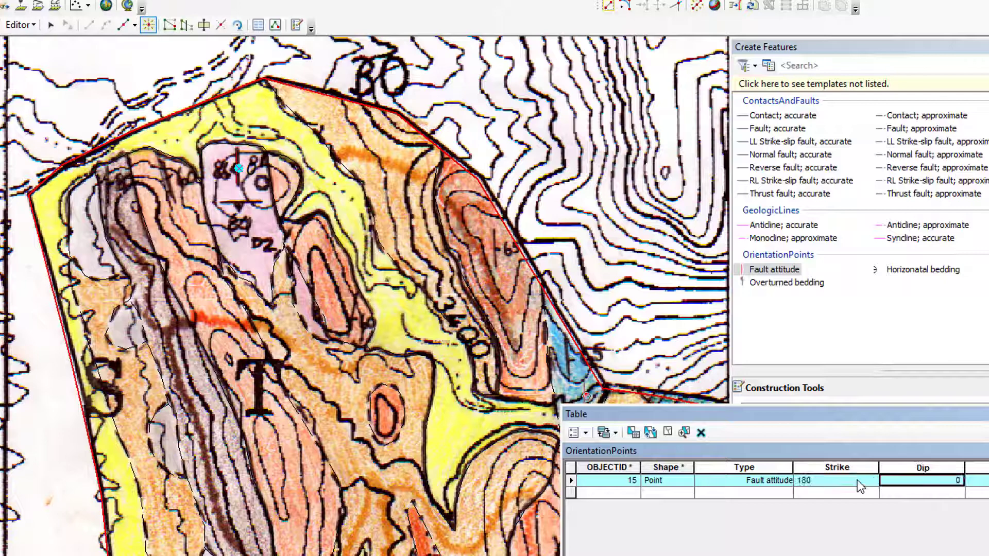
type("86")
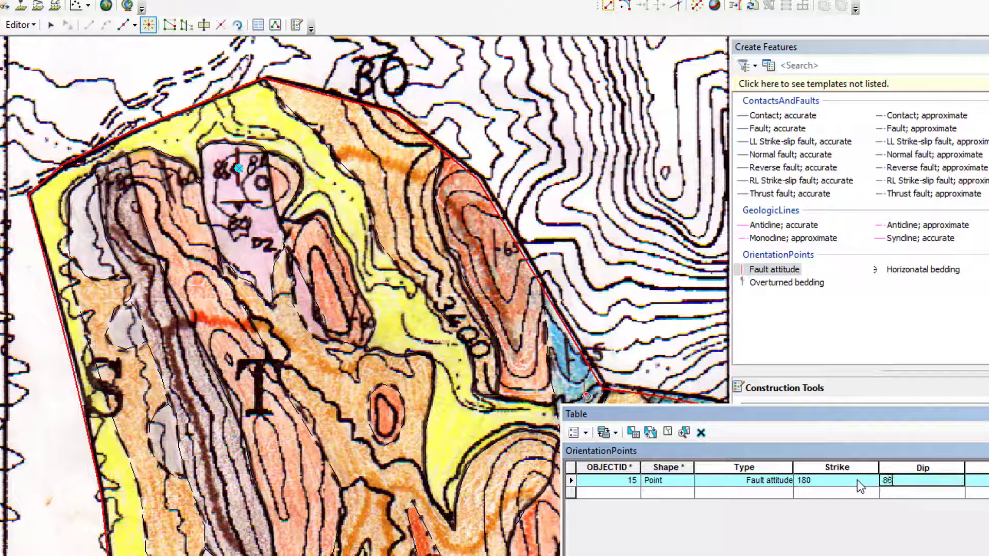
key("Tab")
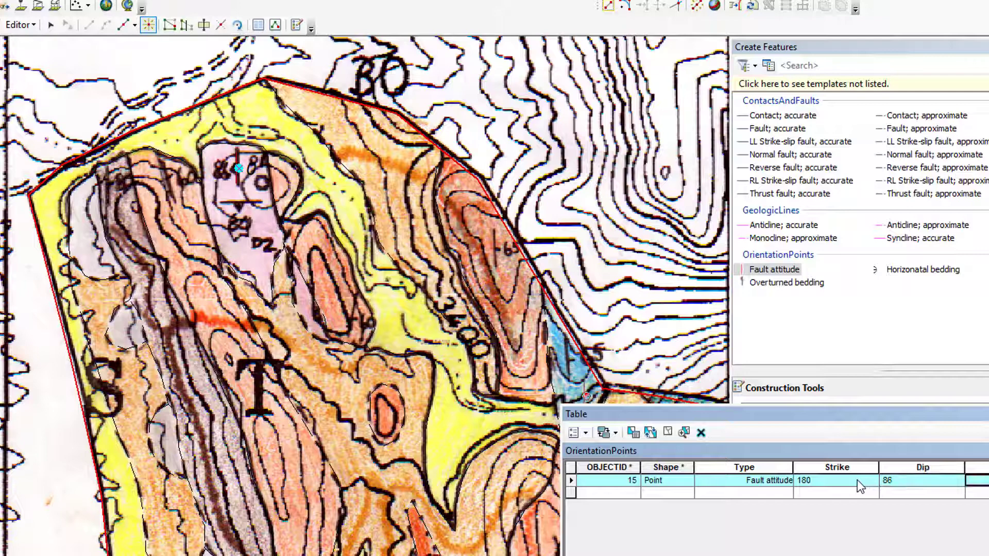
Step: Add Fault attitude point 16 with strike 85 and dip 80, then place a third point
left_click(239, 201)
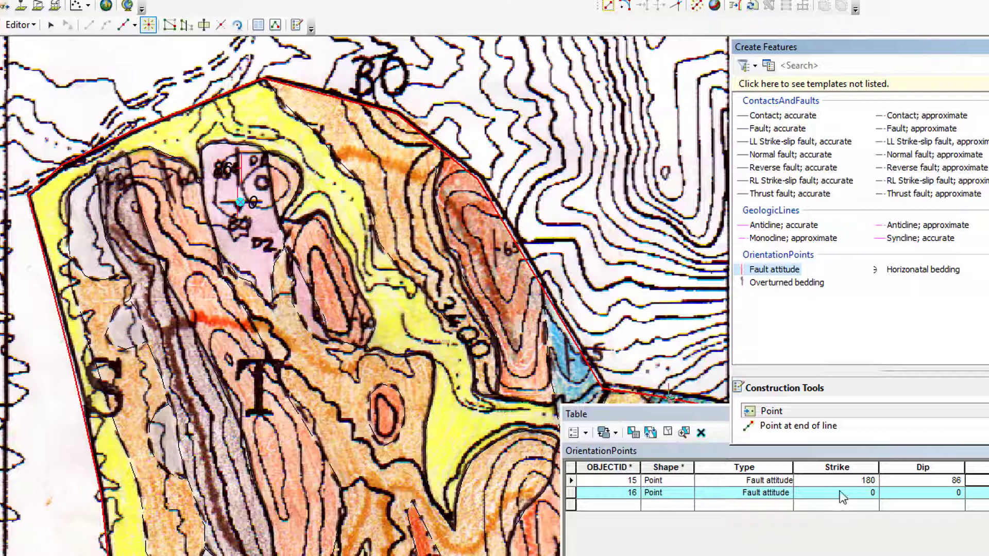
left_click(843, 493)
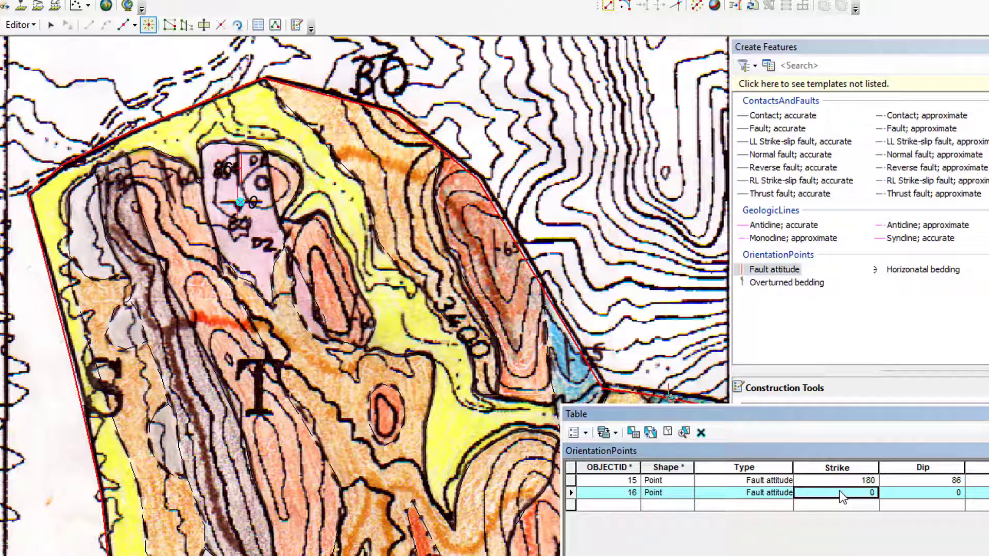
type("85")
key("Tab")
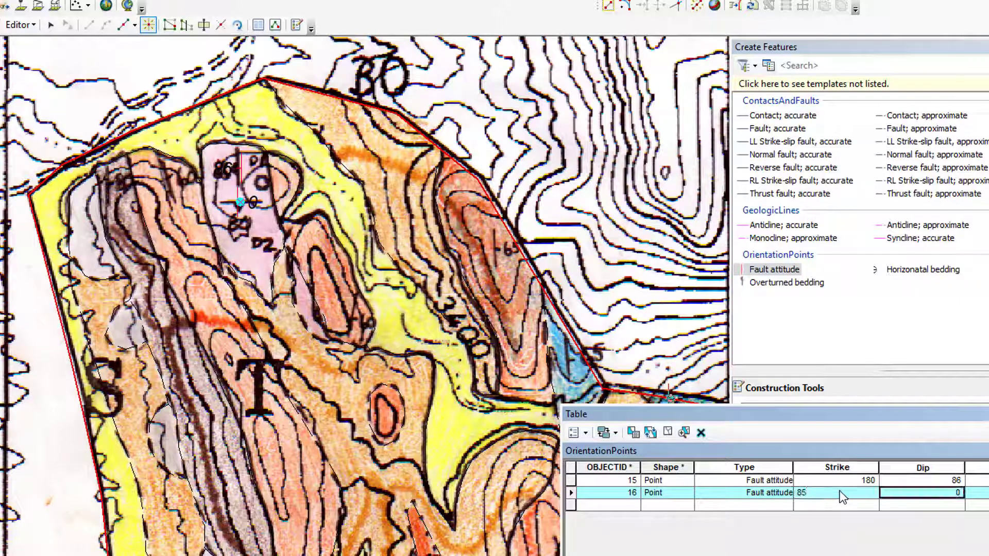
type("80")
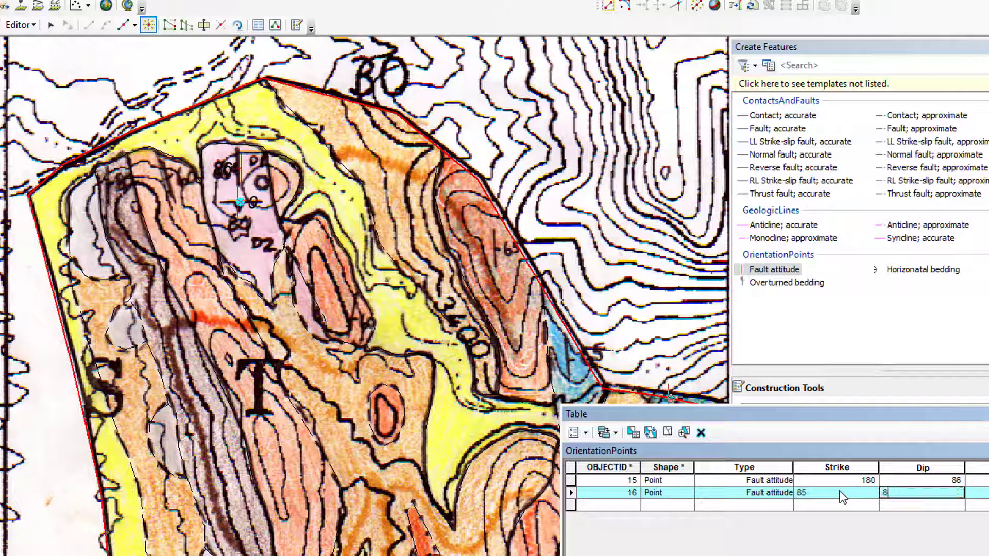
key("Tab")
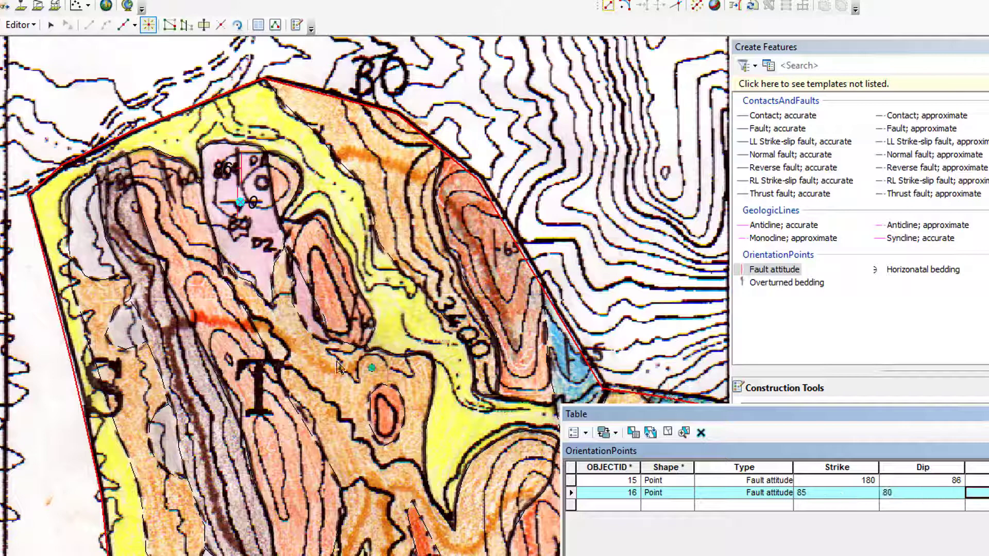
left_click(109, 183)
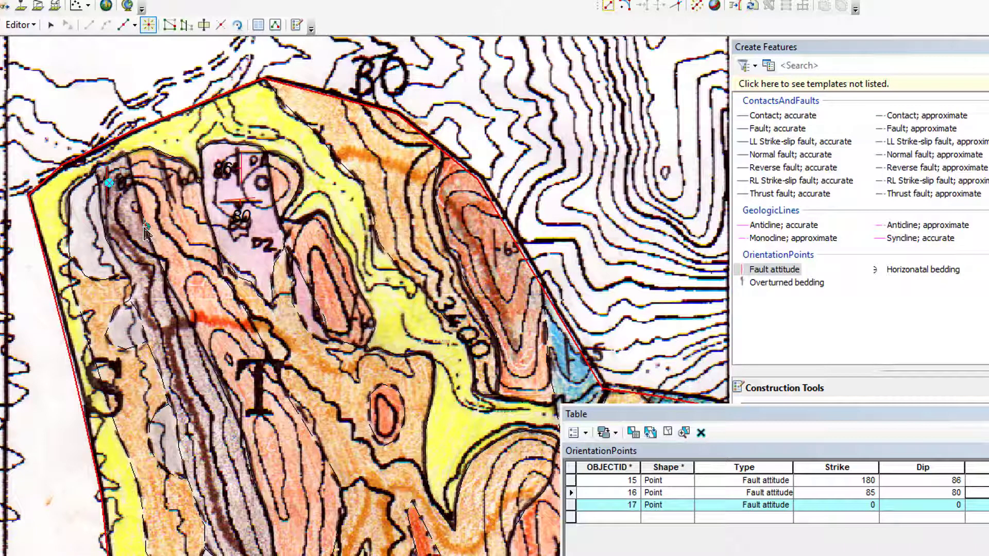
Step: Undo the stray fault point and add Inclined bedding point 18 with strike 355, dip 85
key("ctrl+z")
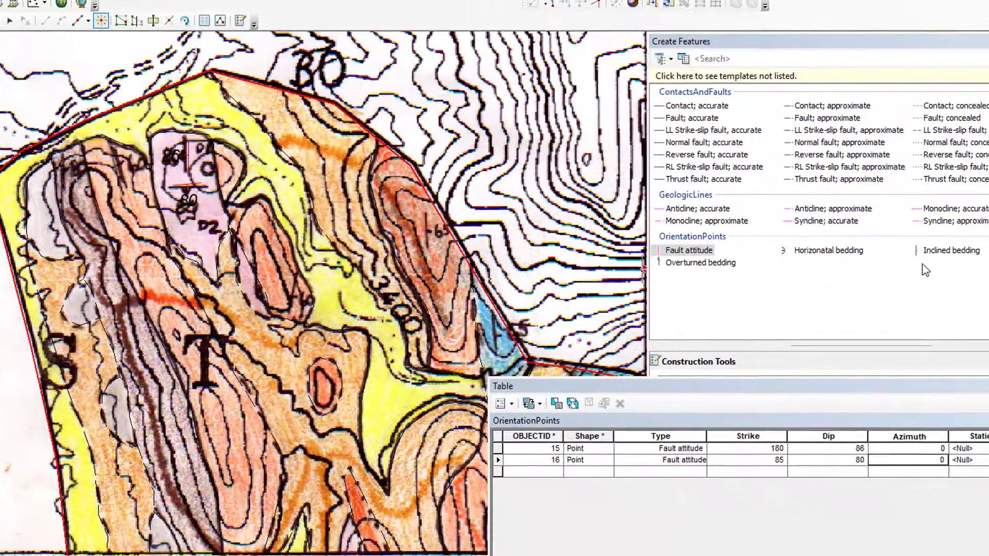
left_click(988, 271)
left_click(63, 168)
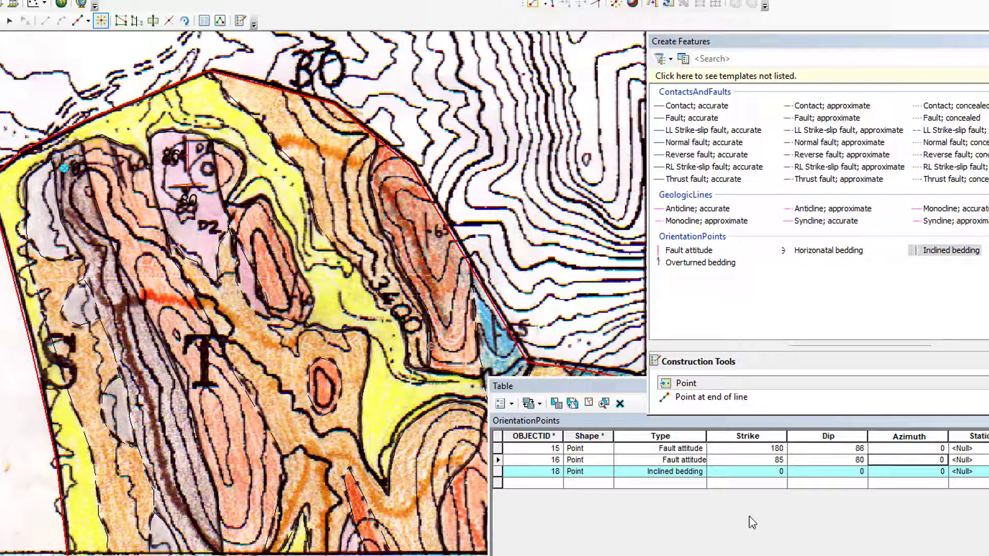
left_click(744, 472)
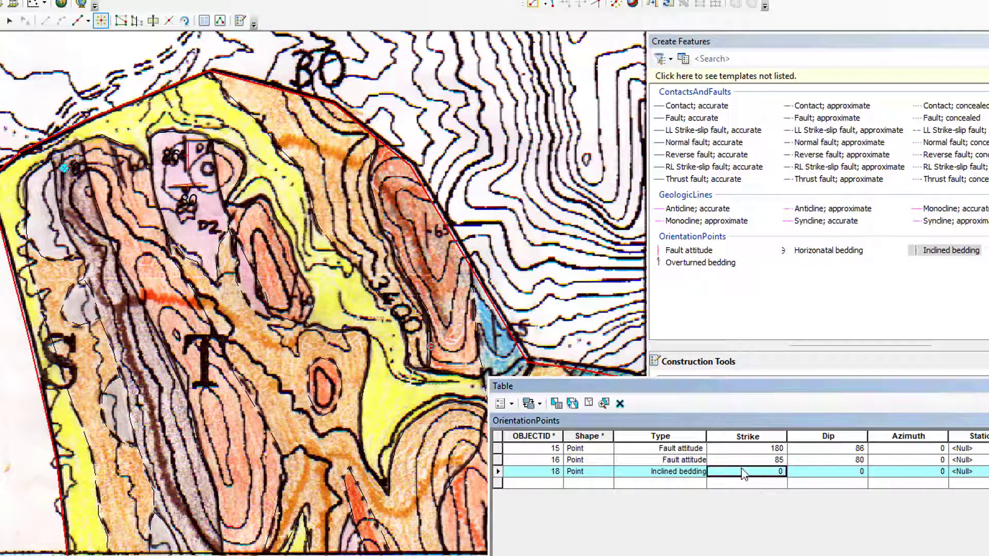
type("355")
key("Tab")
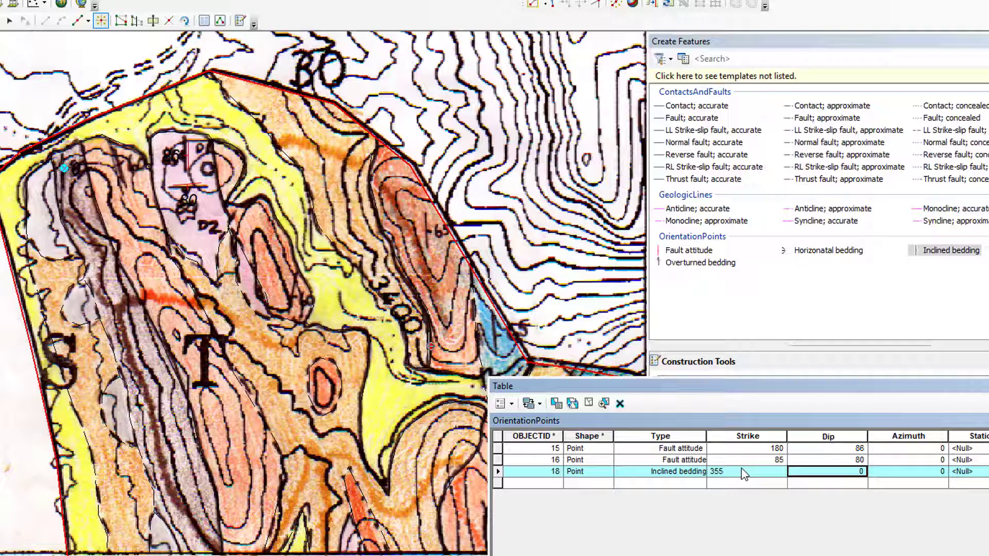
type("85")
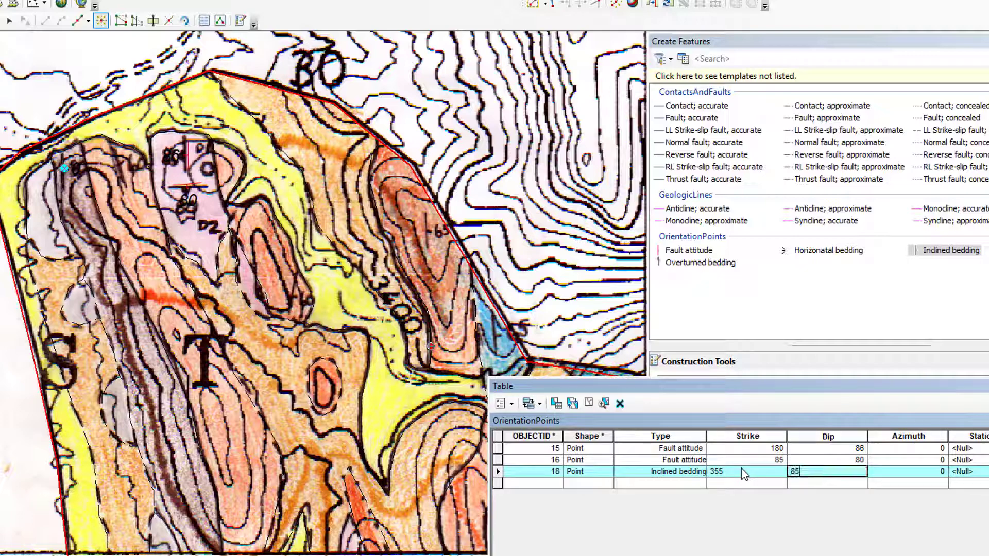
key("Tab")
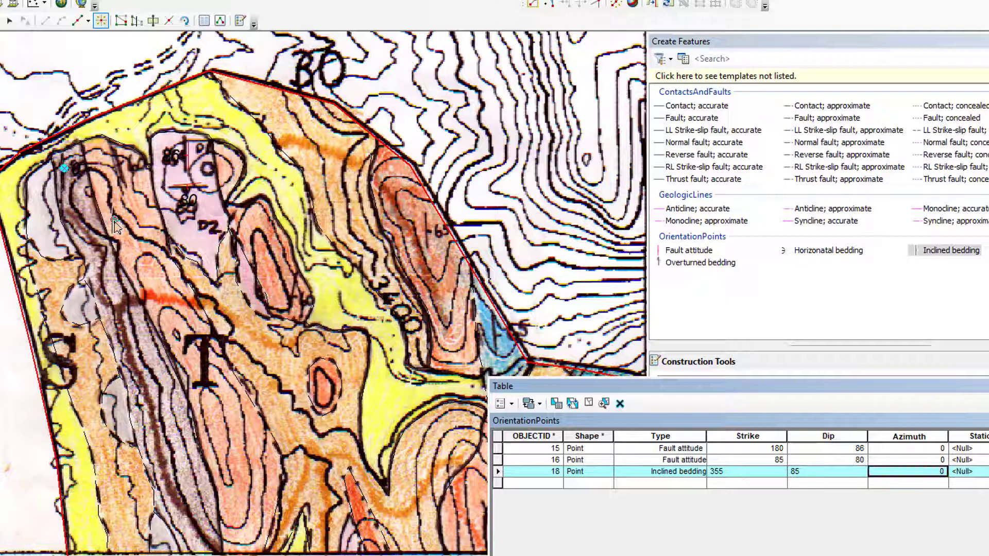
Step: Add Inclined bedding point 19 near the 60 label with strike 350, dip 60
left_click(118, 163)
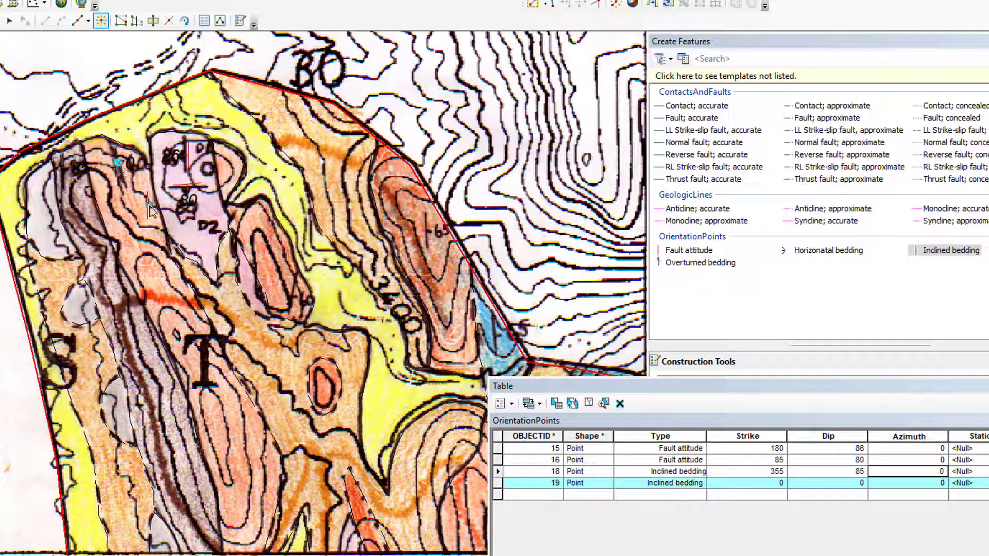
left_click(771, 484)
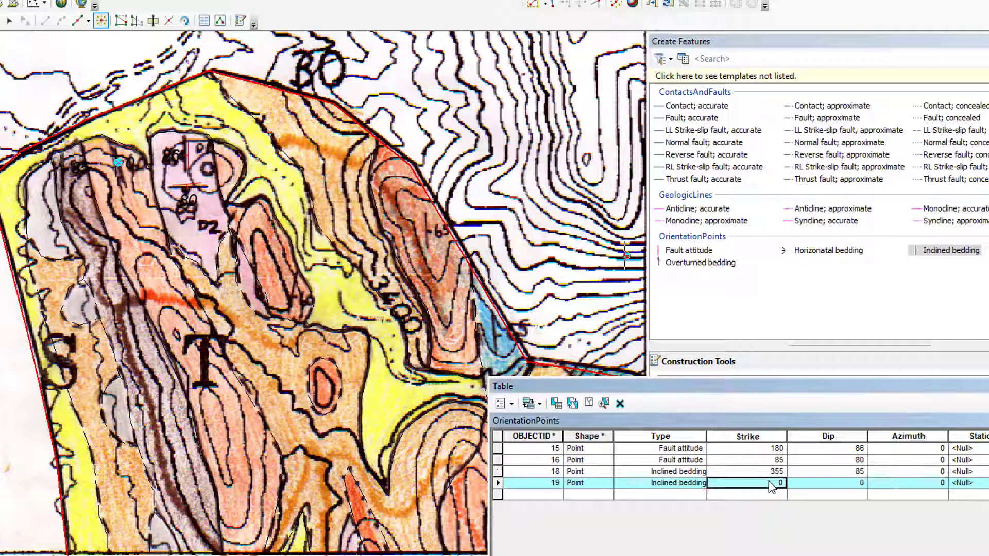
type("350")
key("Tab")
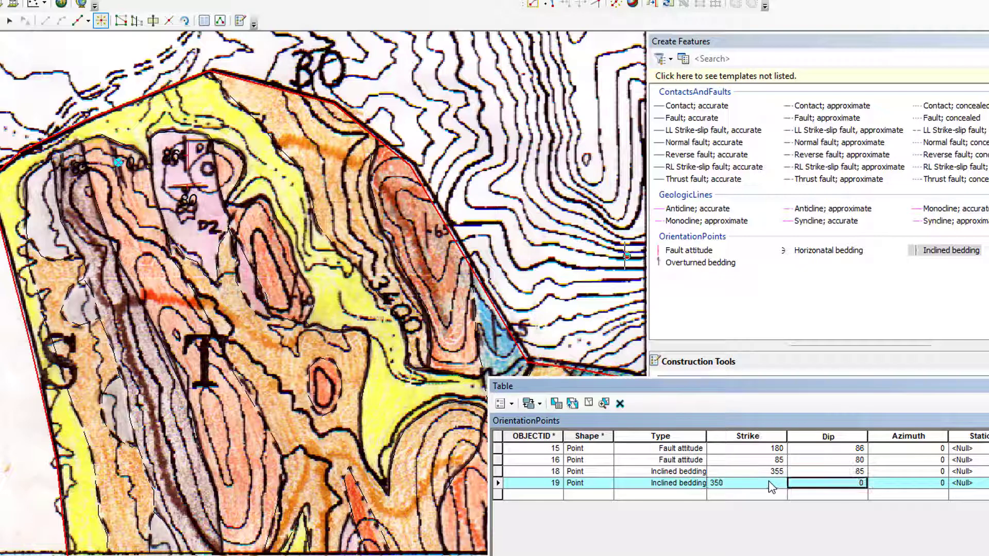
type("60")
key("Tab")
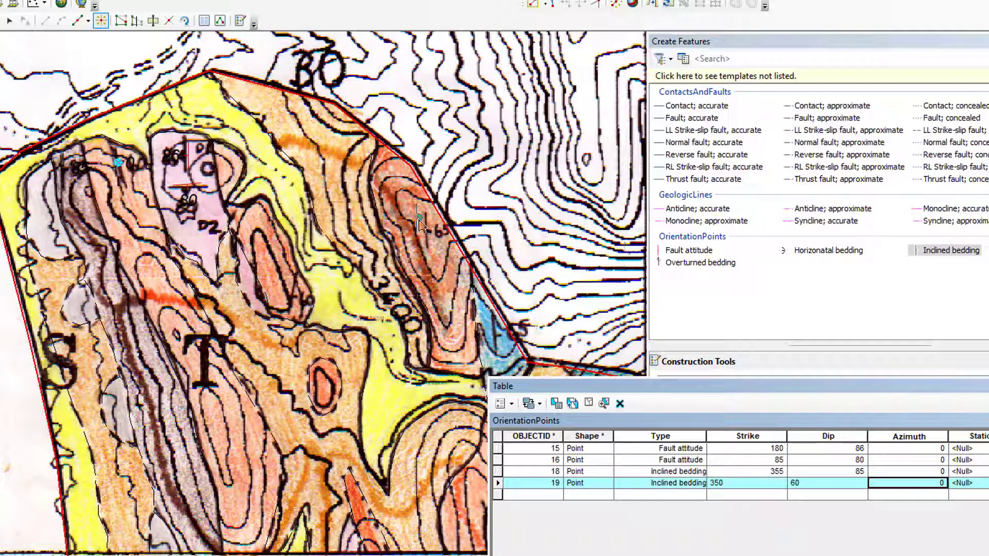
Step: Add an Inclined bedding point on the 65 mark with strike 358 and dip 65
left_click(427, 233)
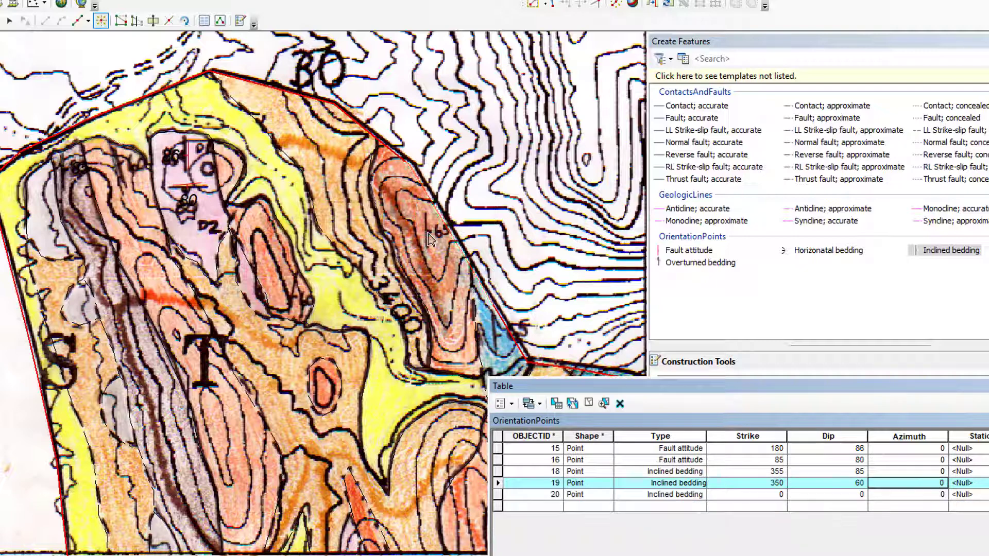
left_click(772, 495)
type("358")
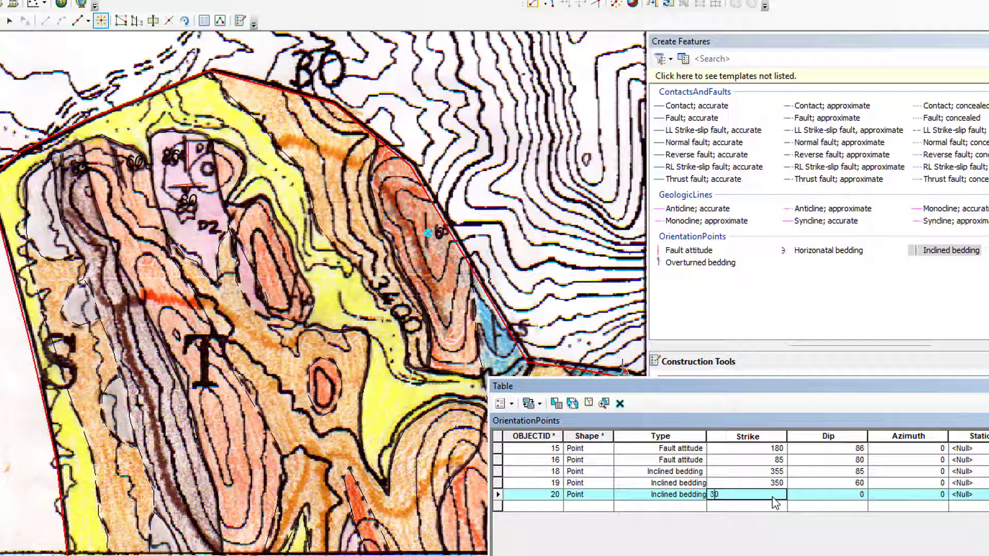
key("Tab")
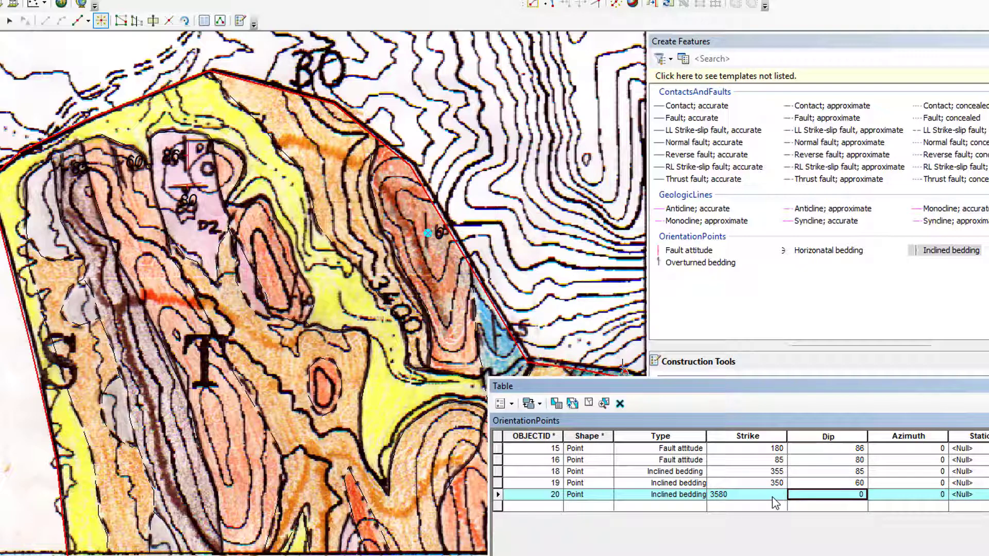
left_click(772, 496)
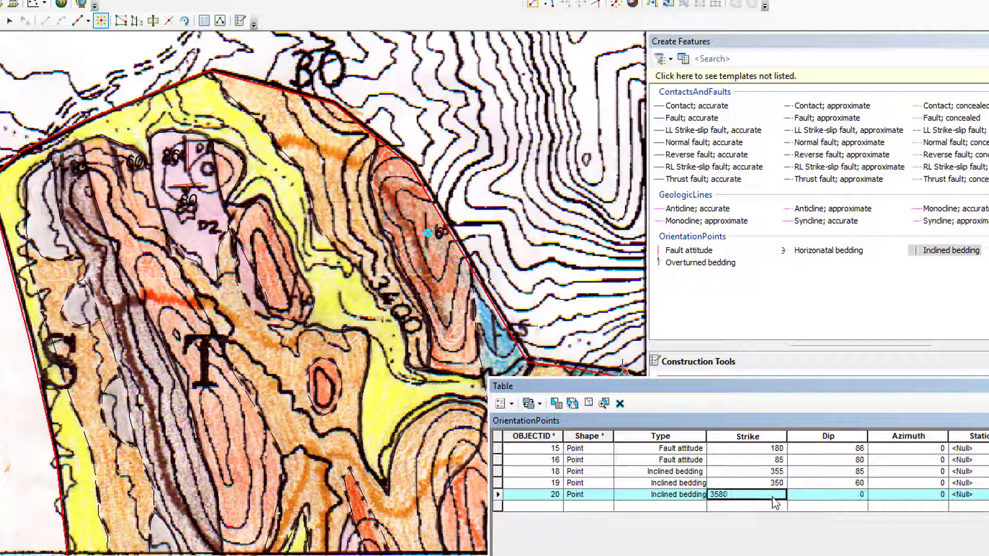
key("BackSpace")
key("BackSpace")
key("BackSpace")
key("BackSpace")
type("358")
key("Tab")
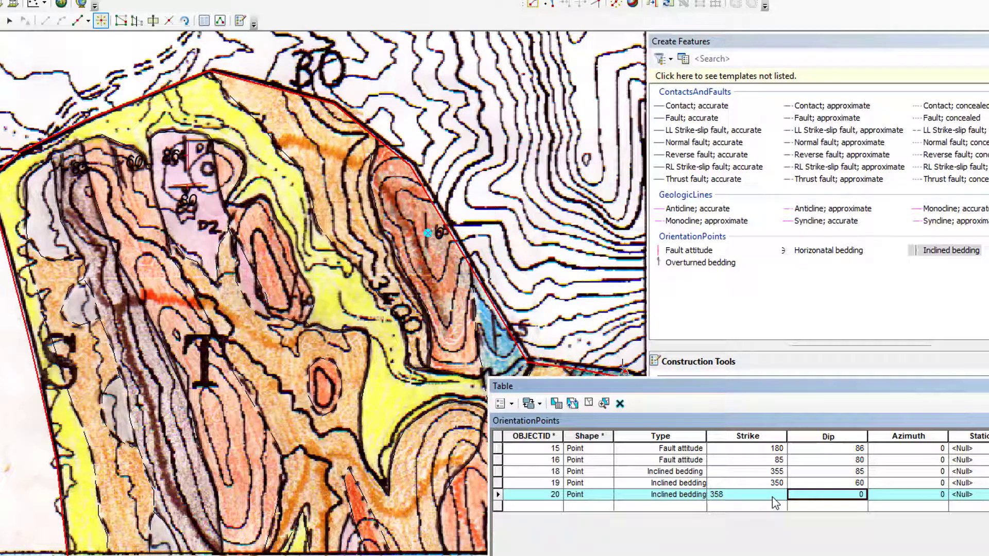
type("65")
key("Tab")
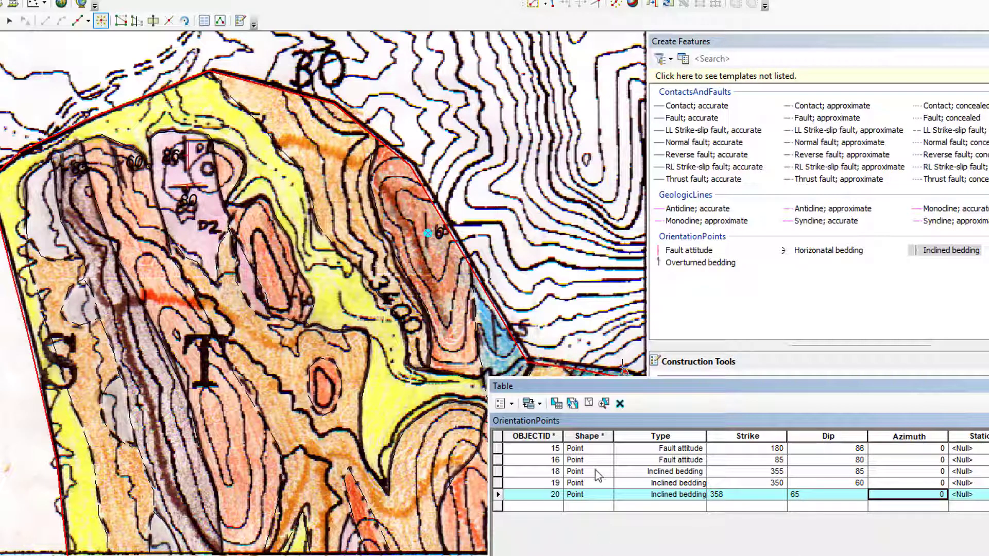
Step: Select records 18, 16, 15 and 20 in turn to locate their points on the map
left_click(526, 483)
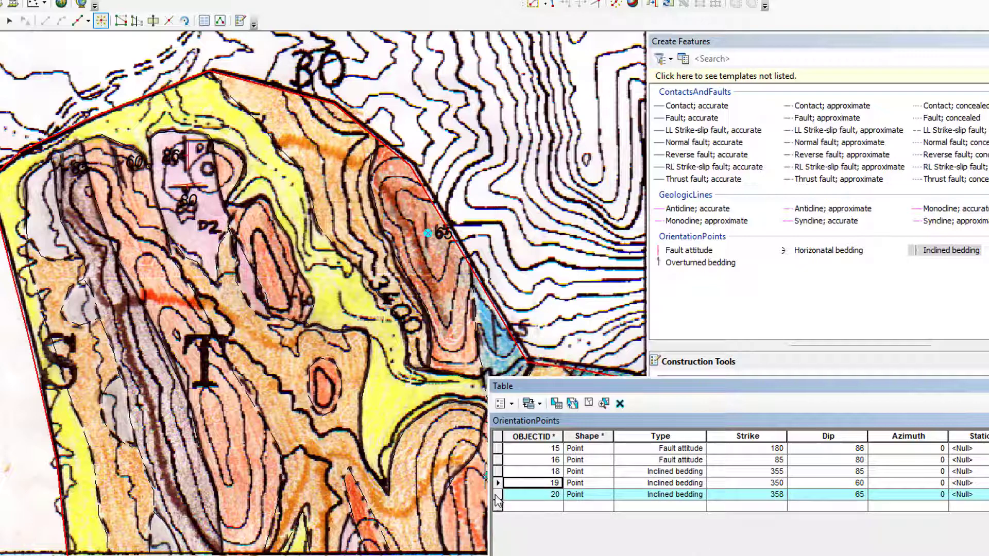
left_click(498, 471)
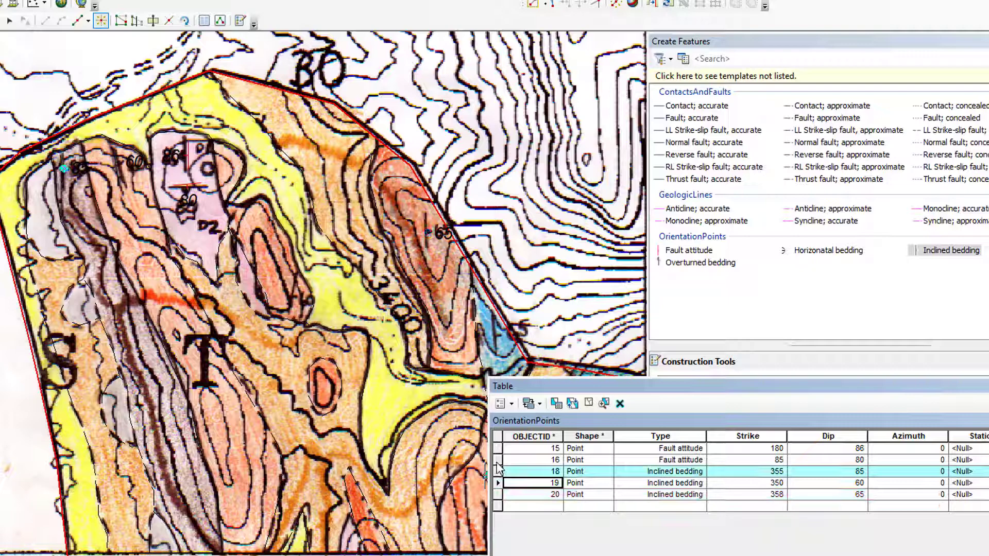
left_click(498, 460)
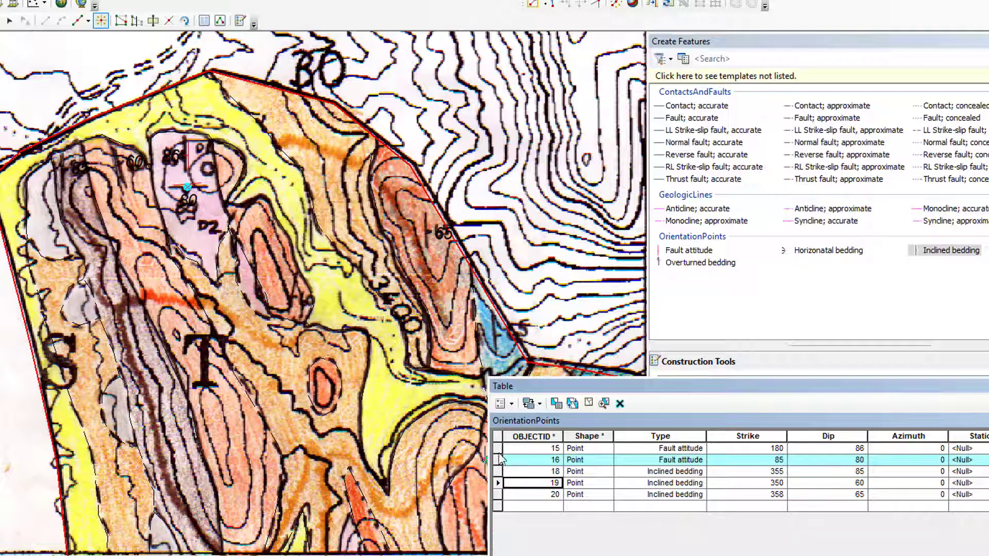
left_click(498, 449)
left_click(497, 494)
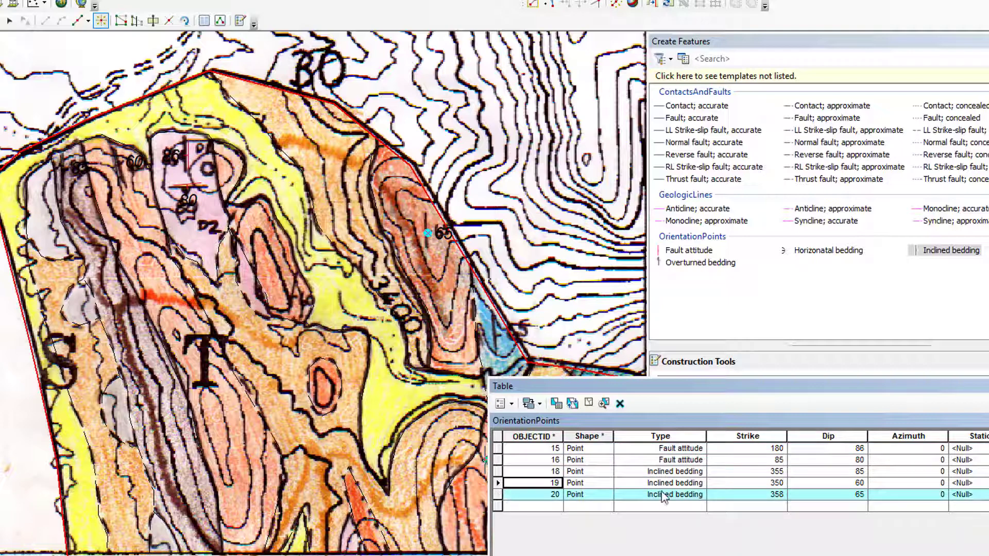
Step: Change record 20's strike to 353, then delete that bedding point
left_click(773, 495)
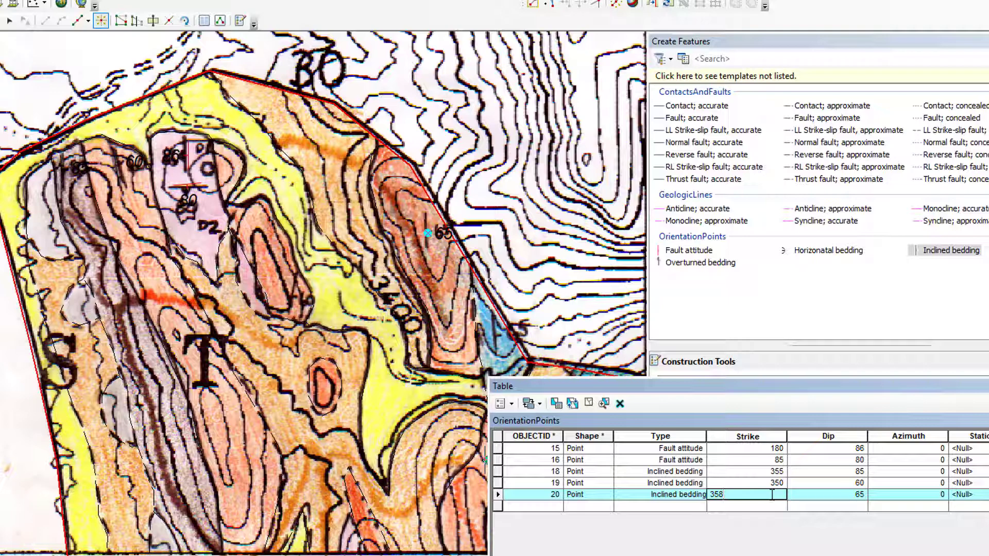
key("Return")
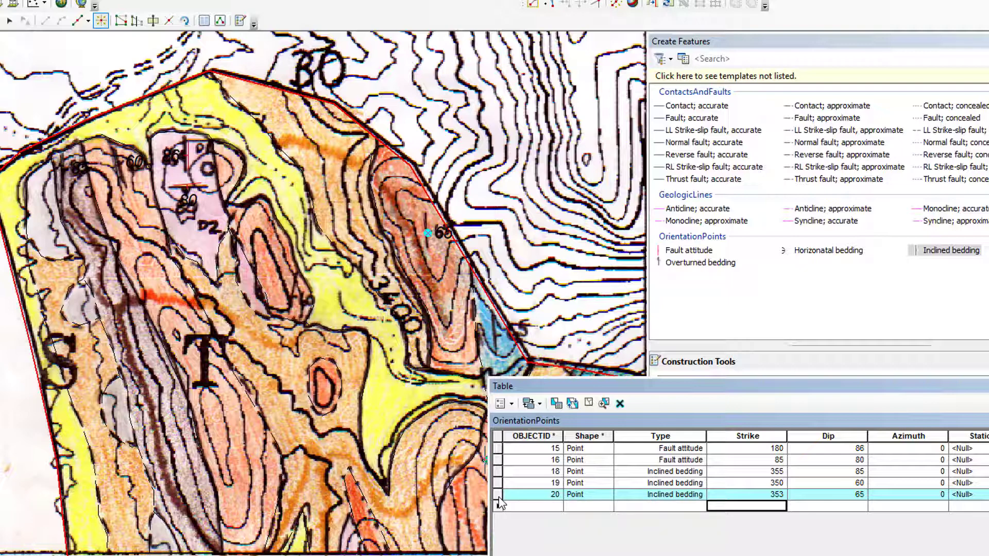
right_click(499, 500)
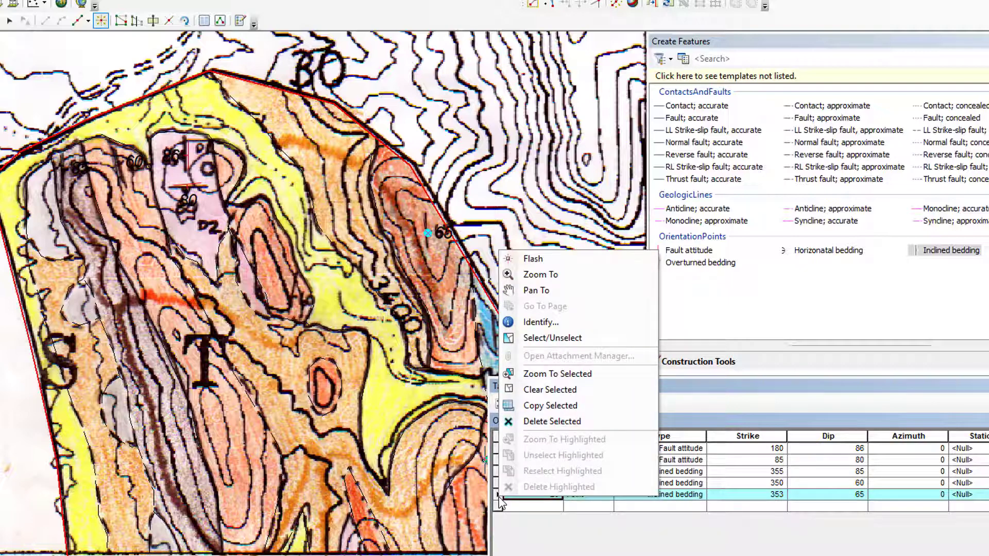
left_click(546, 421)
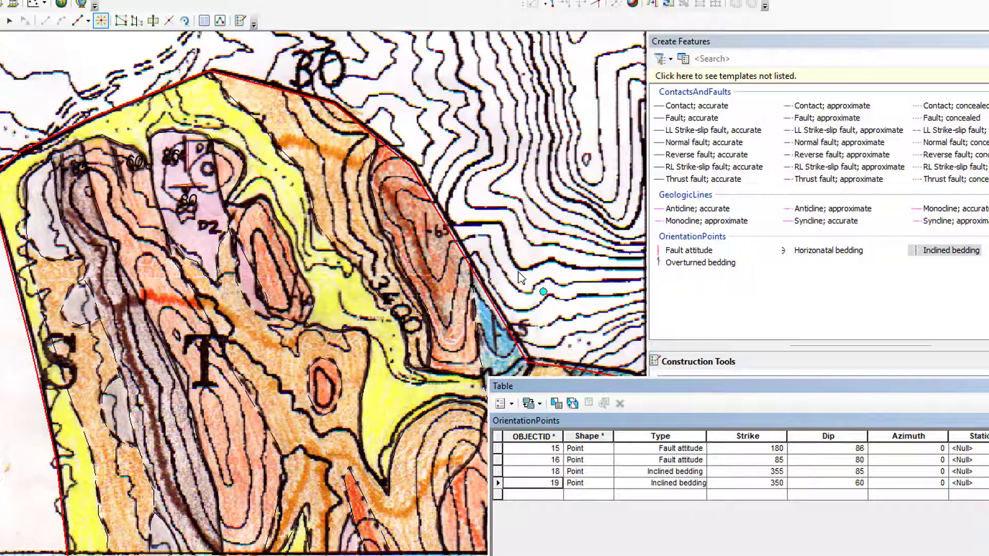
Step: Re-add the 65-mark Inclined bedding point as record 21 with strike 358, dip 65
left_click(426, 230)
left_click(929, 250)
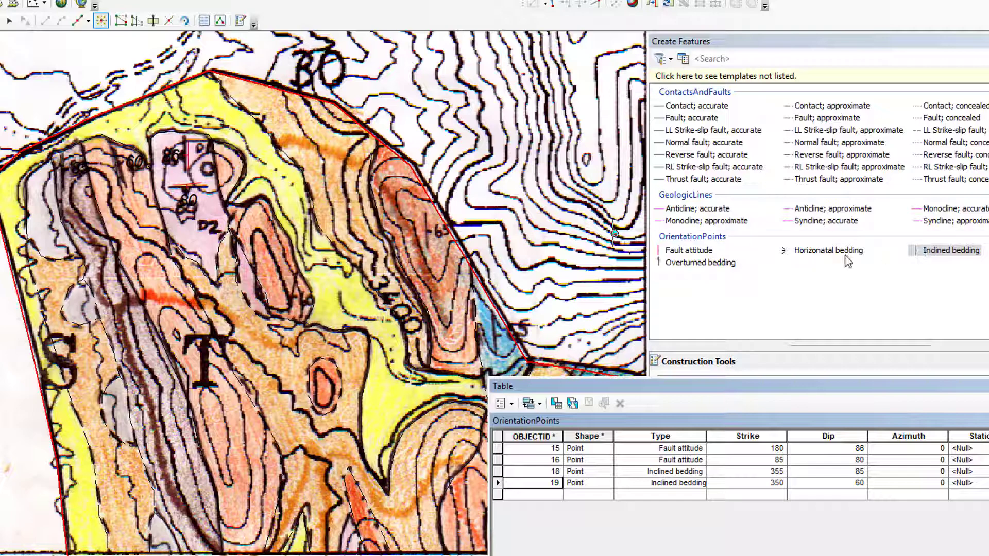
left_click(427, 231)
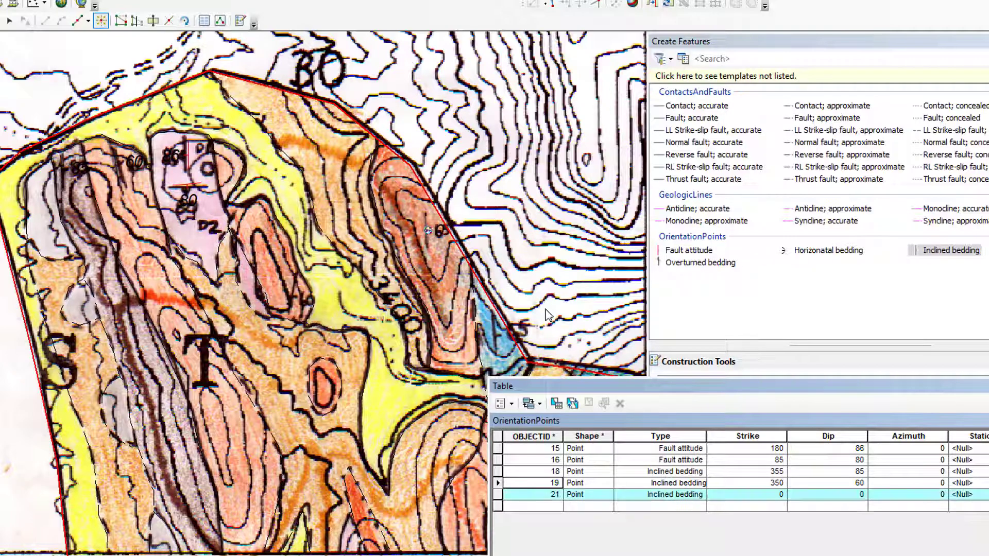
left_click(741, 496)
left_click(742, 495)
type("358")
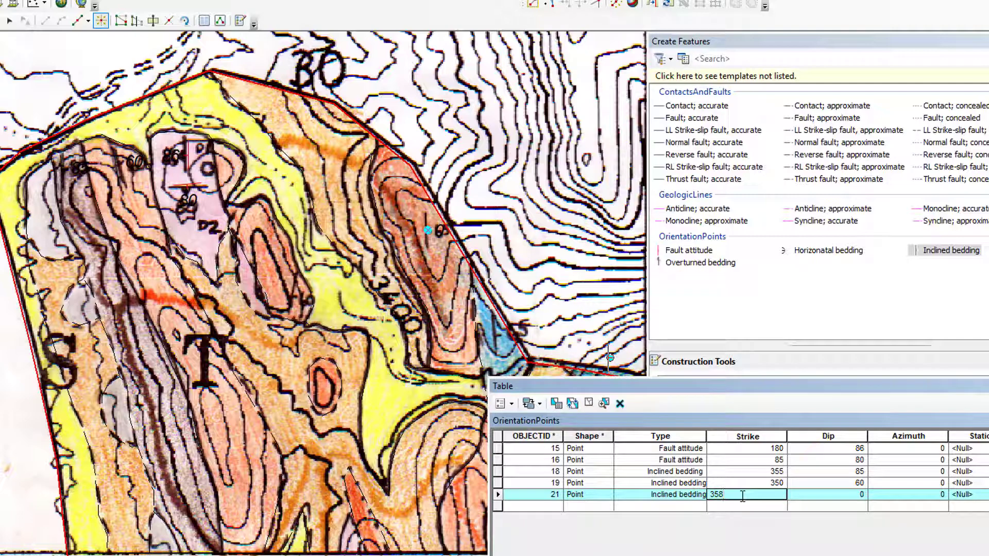
key("Tab")
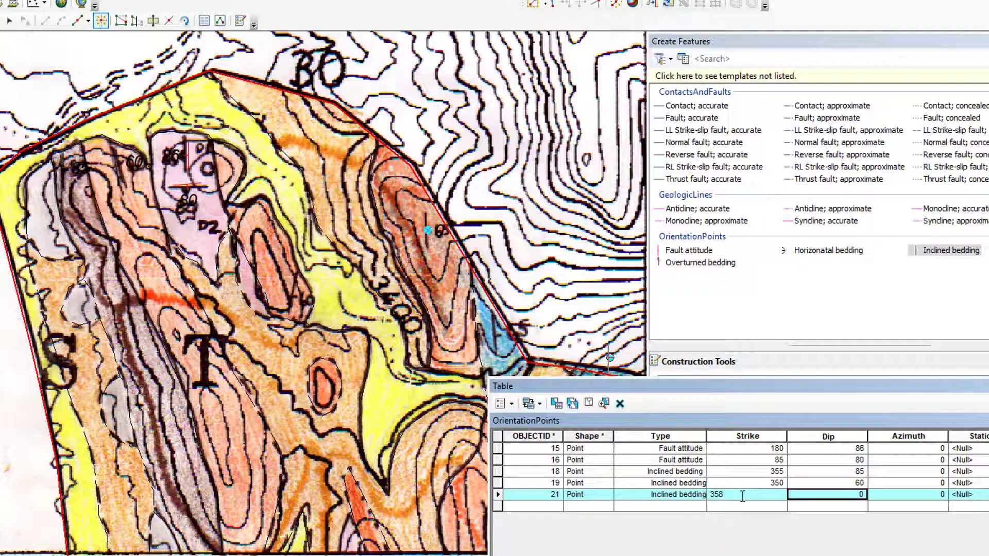
type("65")
key("Tab")
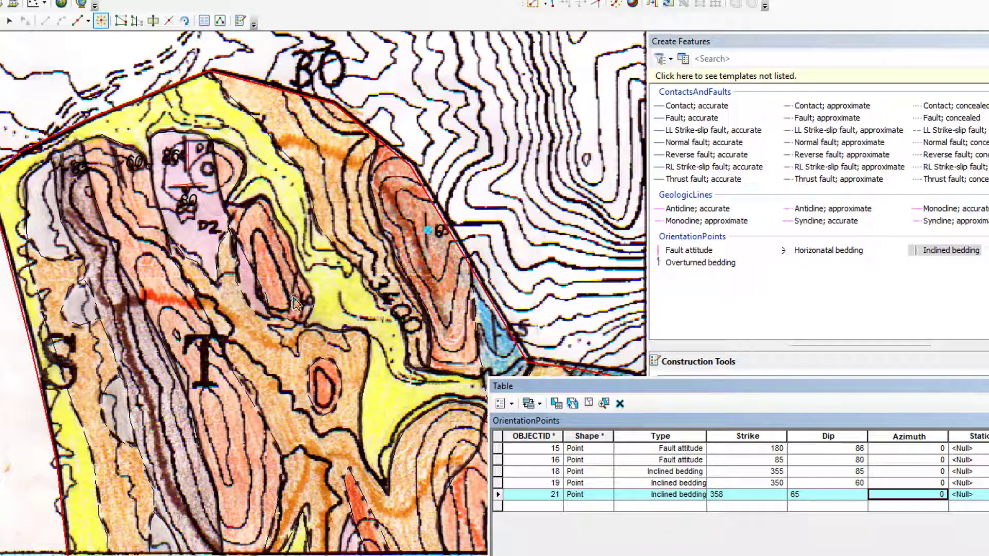
Step: Add bedding point 22 on the central 60 mark with strike 010, dip 60
left_click(293, 297)
left_click(771, 509)
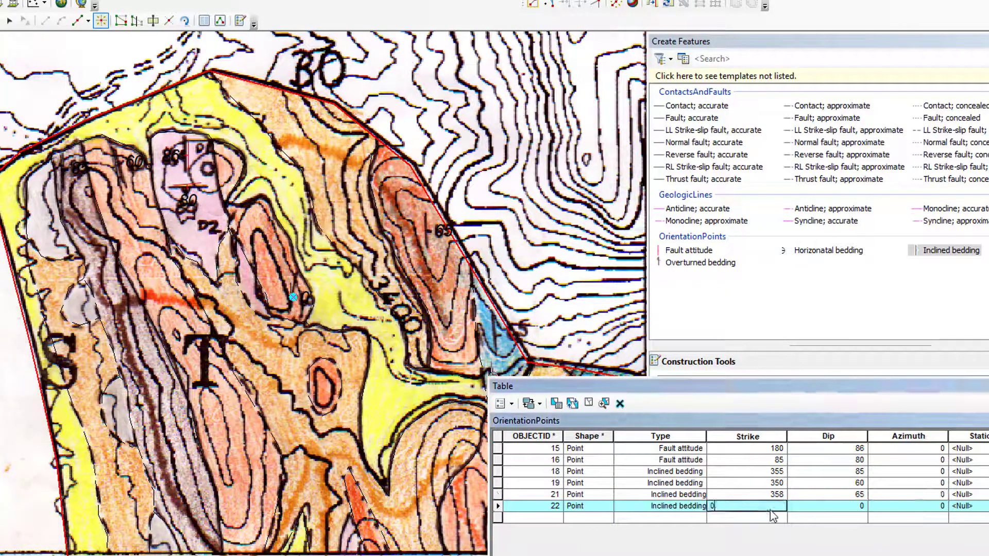
type("10")
key("Tab")
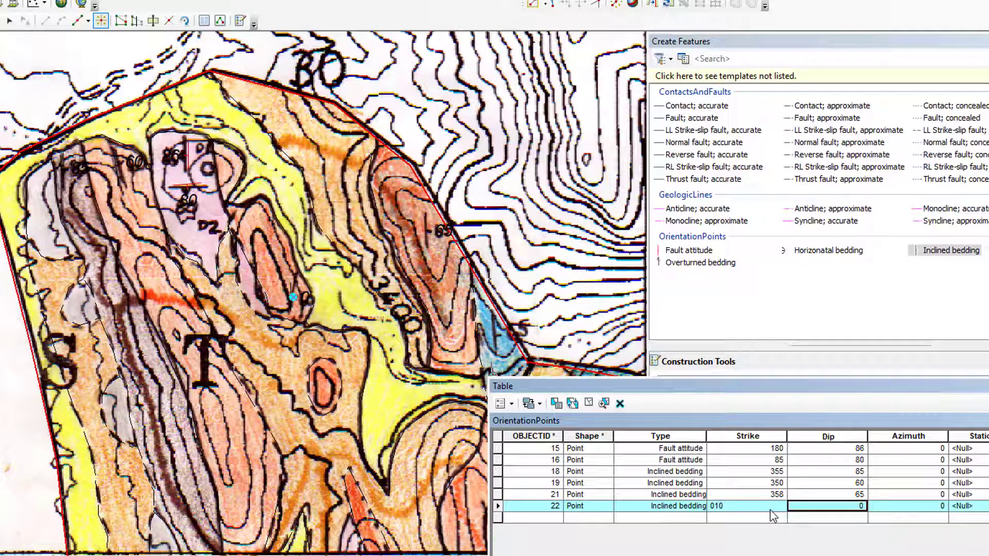
type("60")
key("Tab")
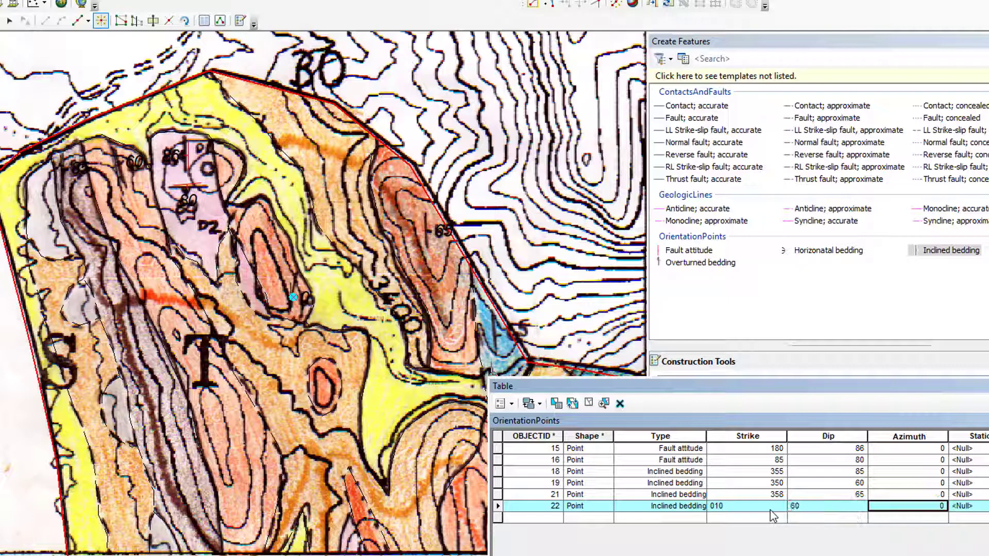
left_click_drag(713, 385, 894, 457)
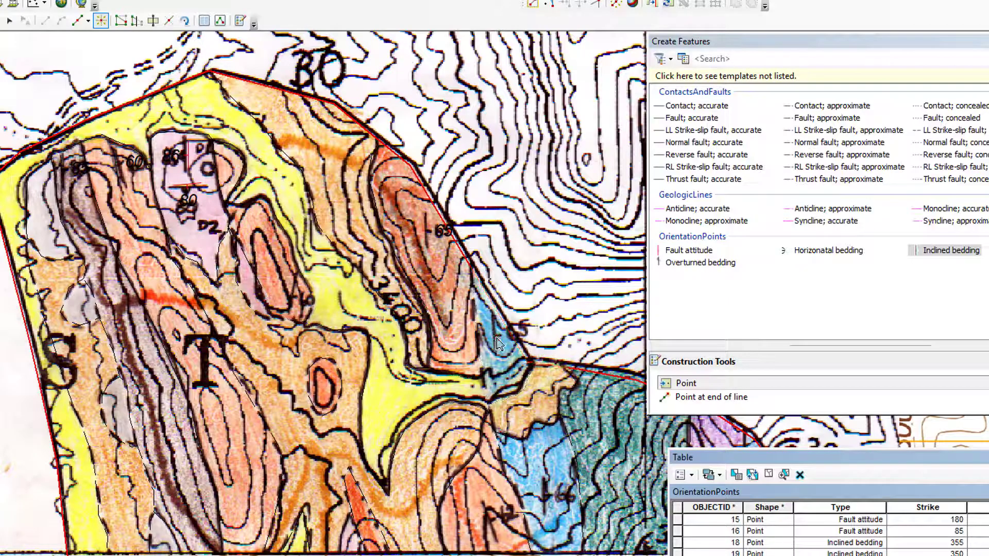
Step: Add bedding points 23 (strike 000, dip 65) and 24 (strike 005, dip 66)
left_click(495, 338)
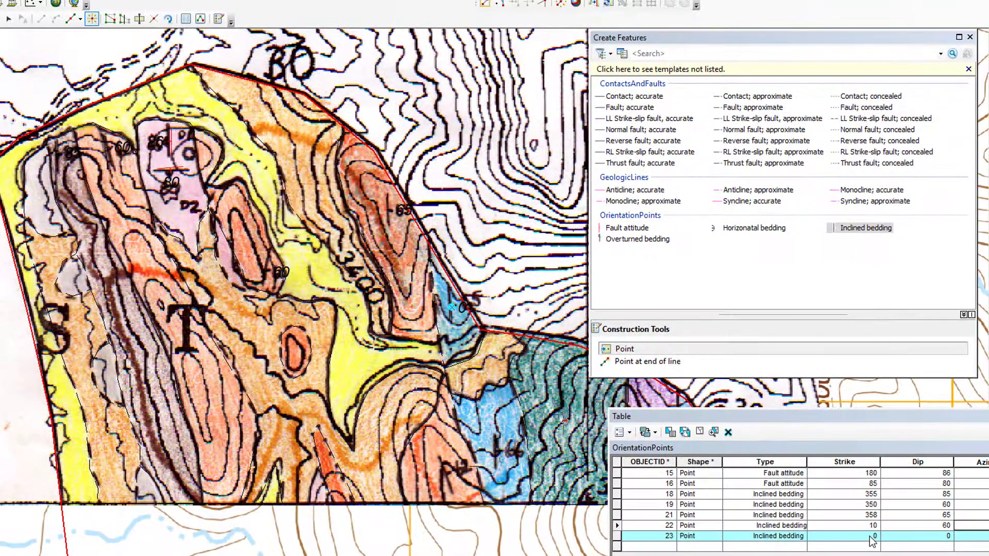
left_click(944, 555)
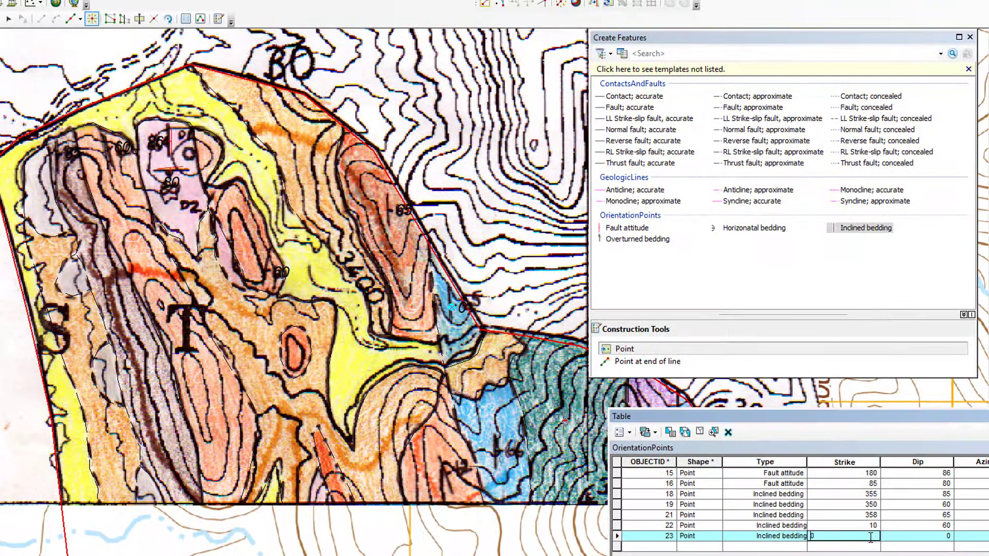
type("00")
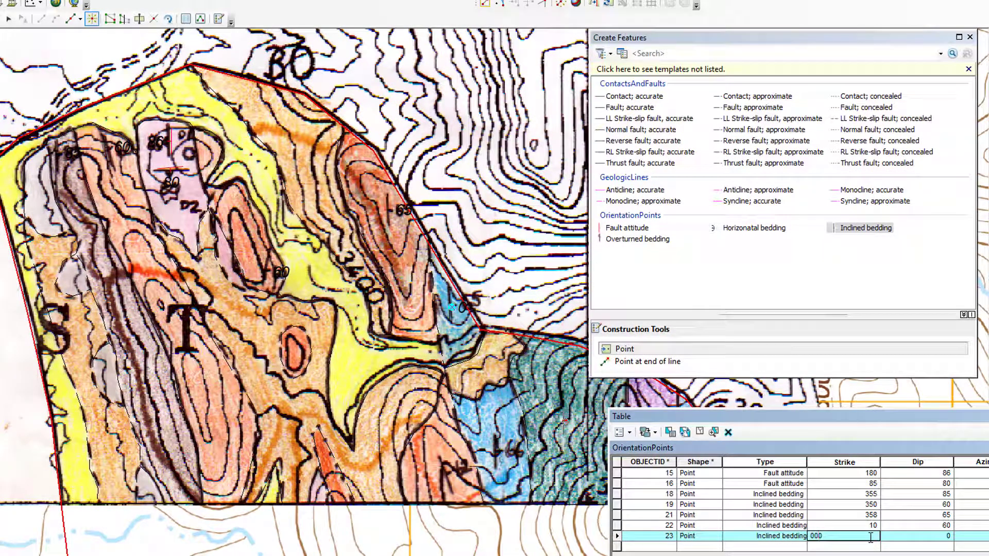
key("Tab")
type("65")
key("Tab")
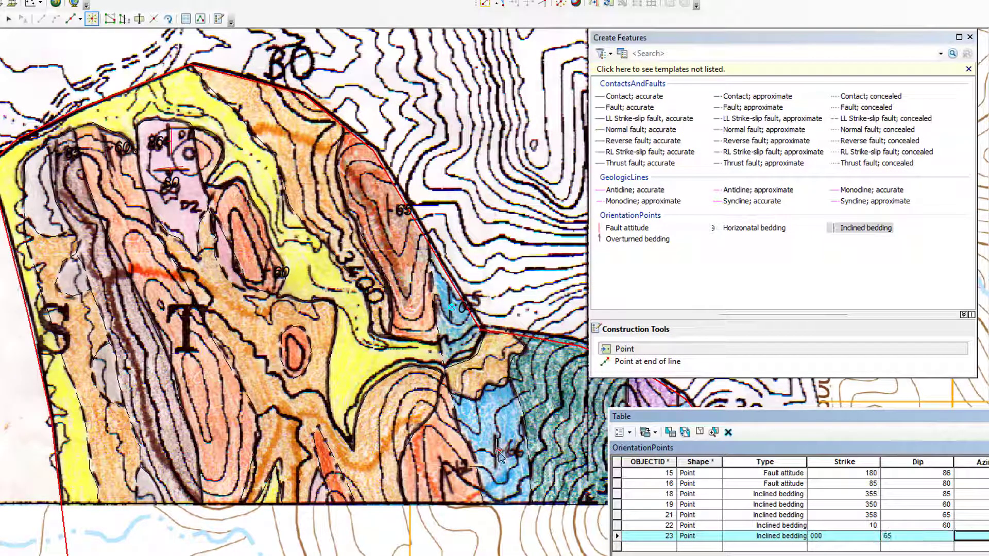
left_click(499, 453)
left_click(844, 547)
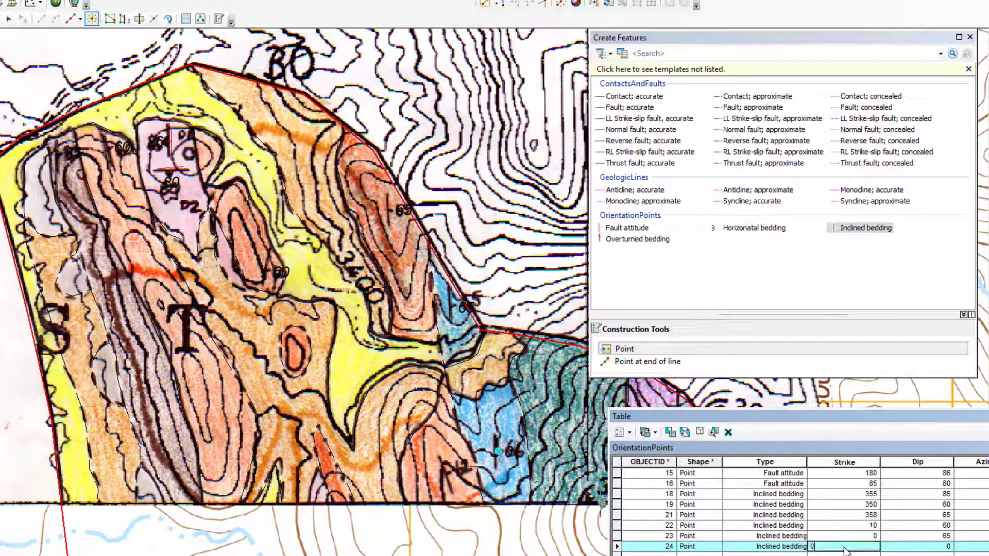
type("05")
key("Tab")
type("66")
key("Tab")
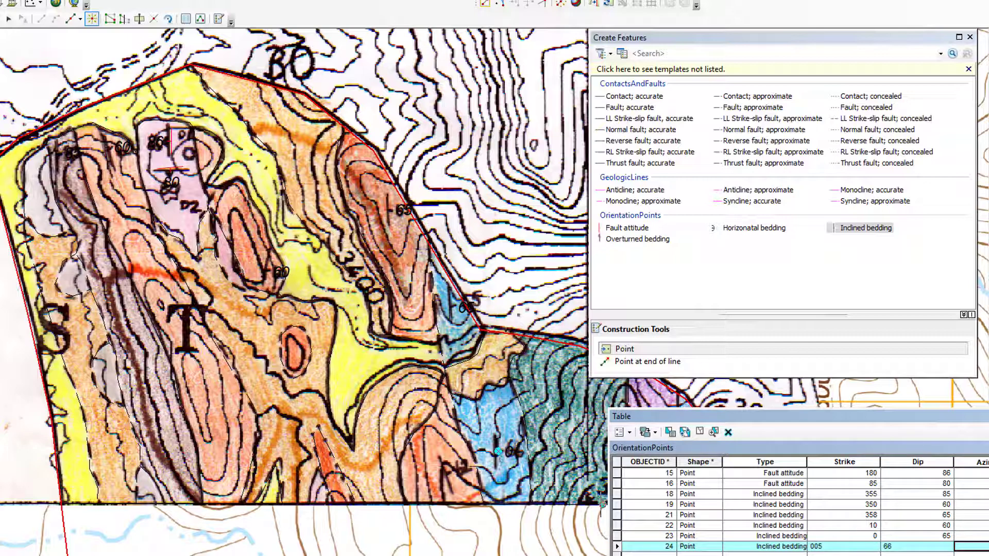
Step: Add the southernmost bedding point 25 with strike 350 and dip 62
left_click(447, 474)
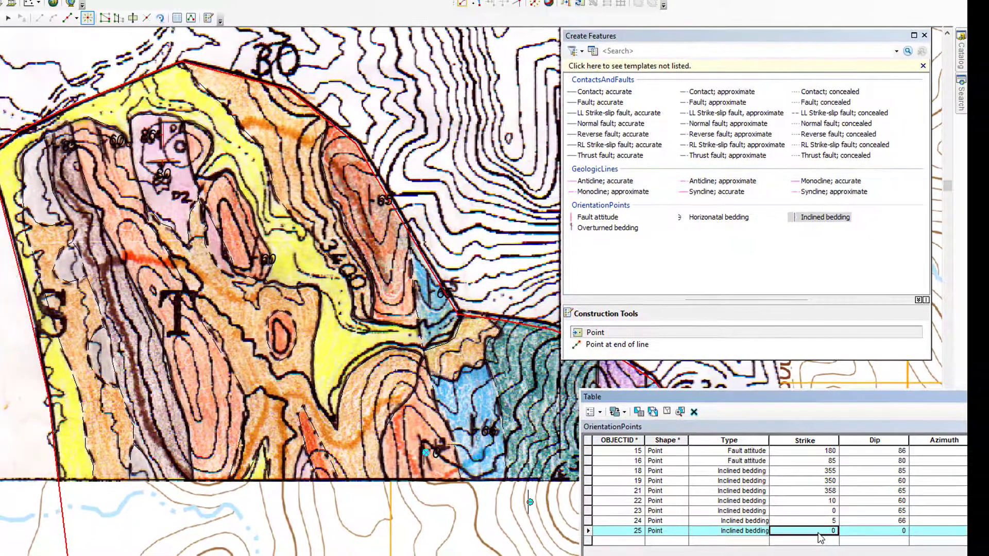
left_click(859, 555)
type("35")
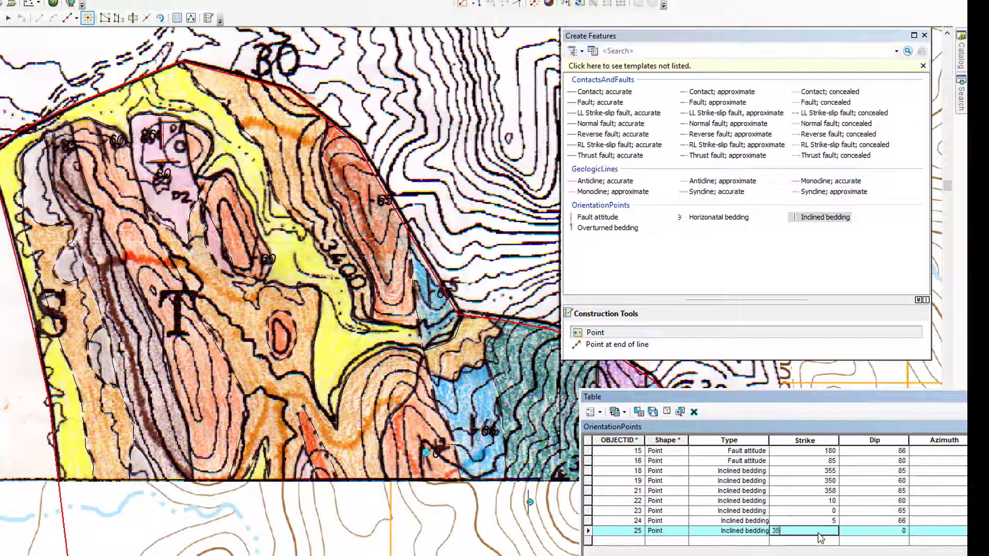
type("0")
key("Tab")
type("62")
key("Tab")
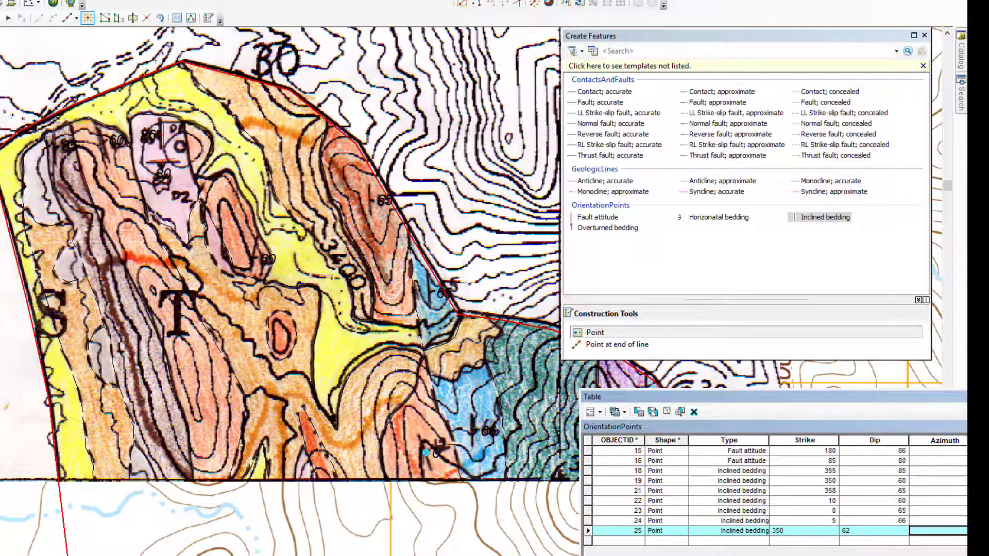
key("Return")
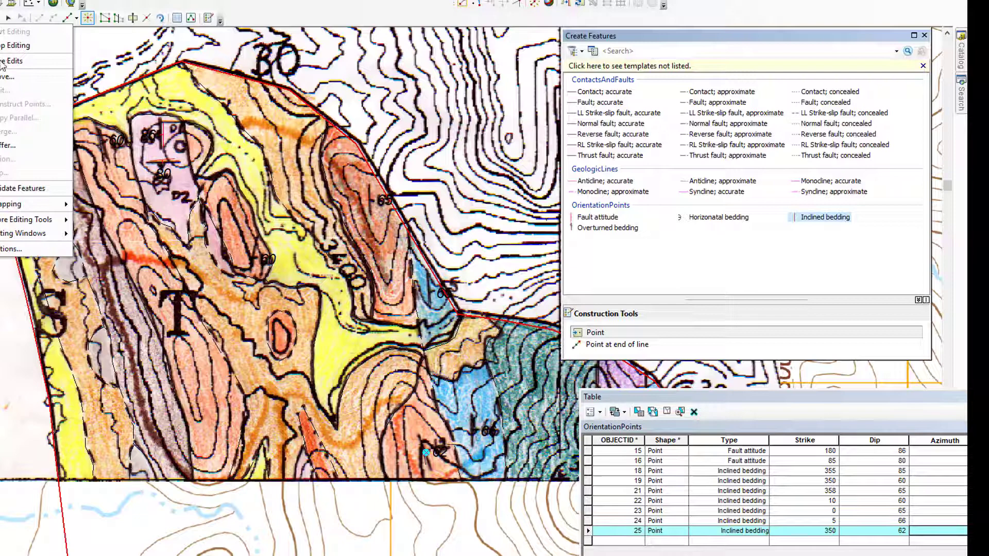
Step: Save the edits to the OrientationPoints fault and bedding records
left_click(2, 60)
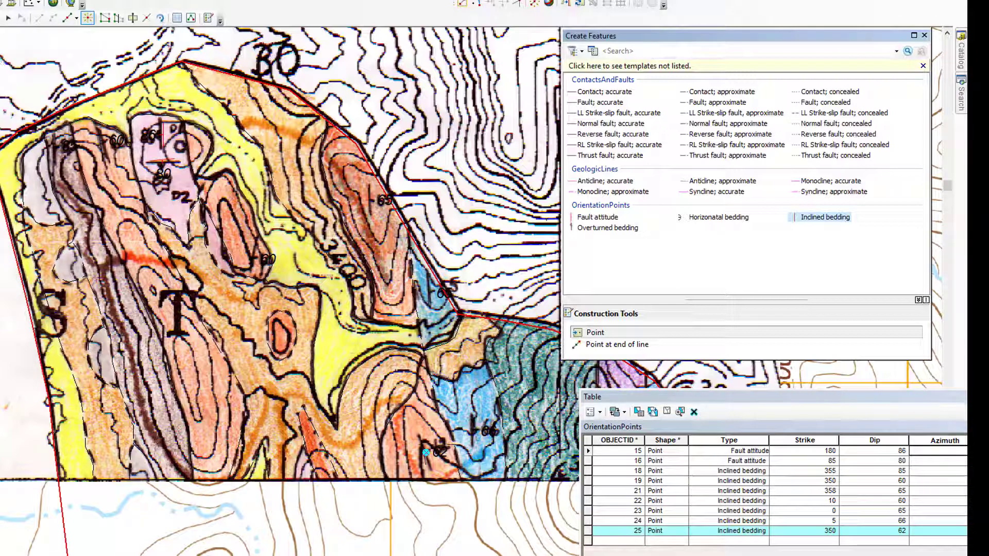